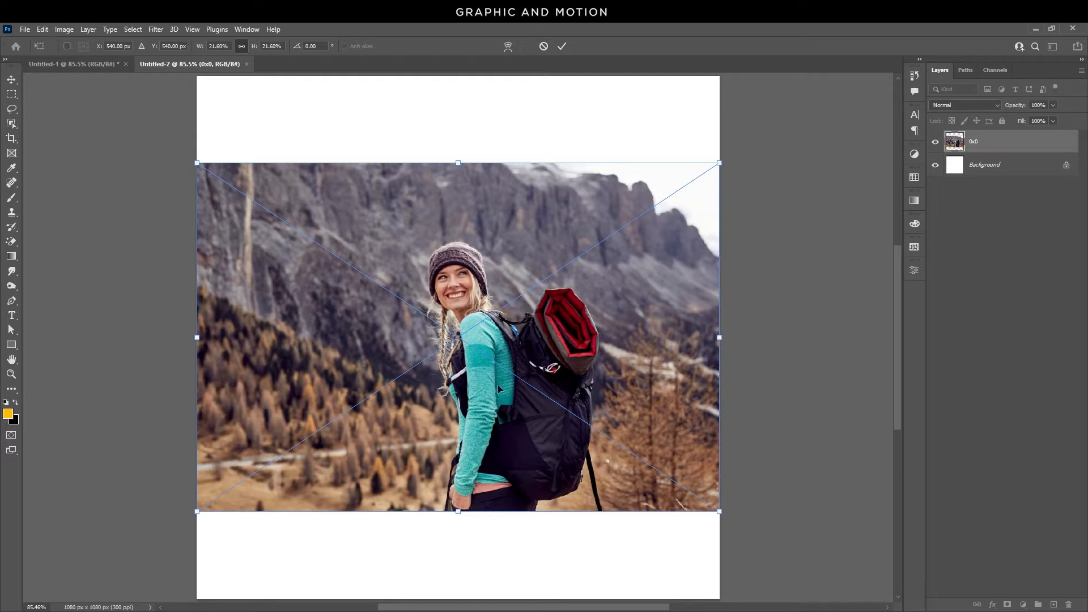
- Scale the placed hiker photo down to about 15.21% and move it into the upper half of the canvas
left_click(562, 46)
left_click_drag(715, 163, 647, 226)
key("Return")
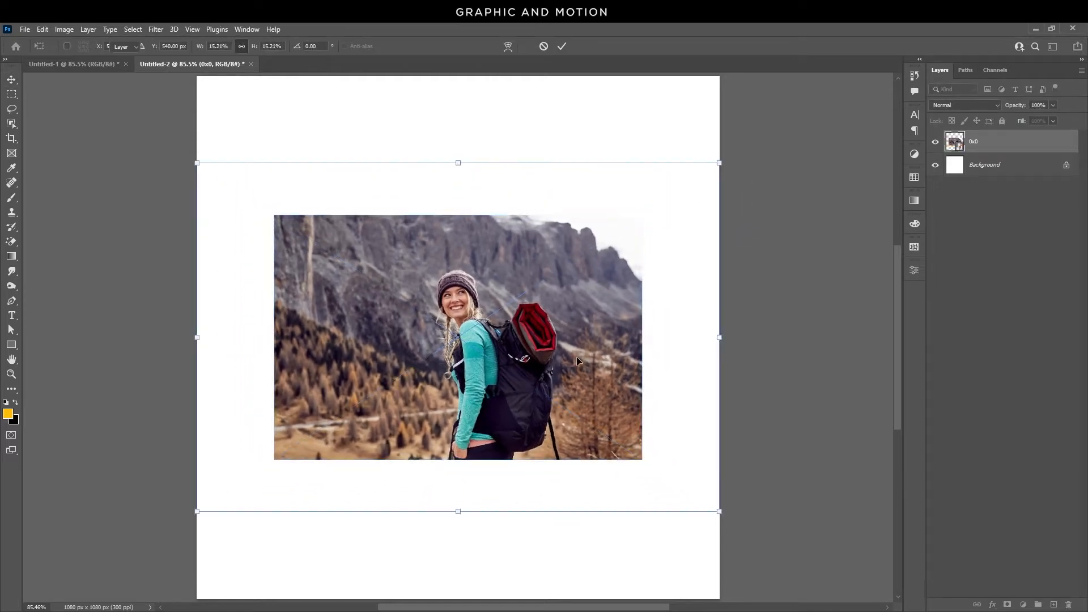
left_click_drag(584, 418, 583, 359)
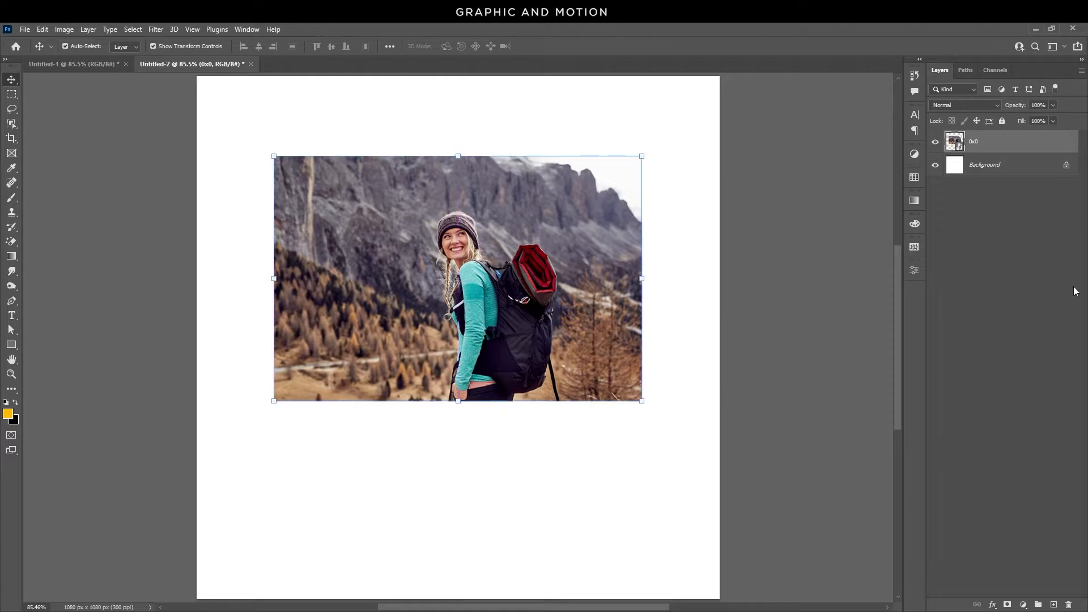
- Add a layer mask to the photo layer and invert the mask to hide the photo
left_click(1007, 604)
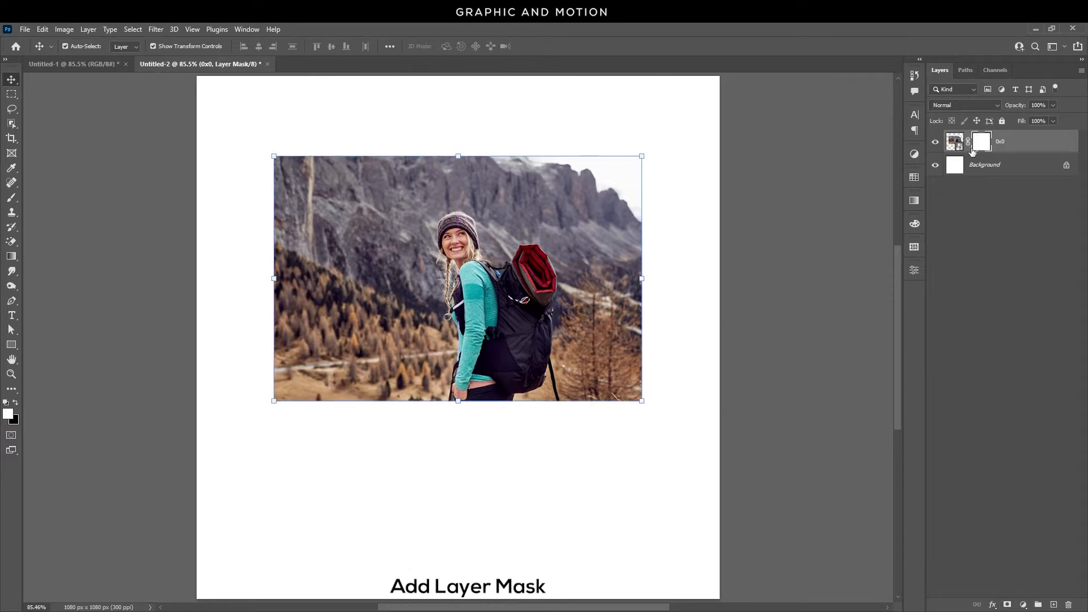
left_click(67, 30)
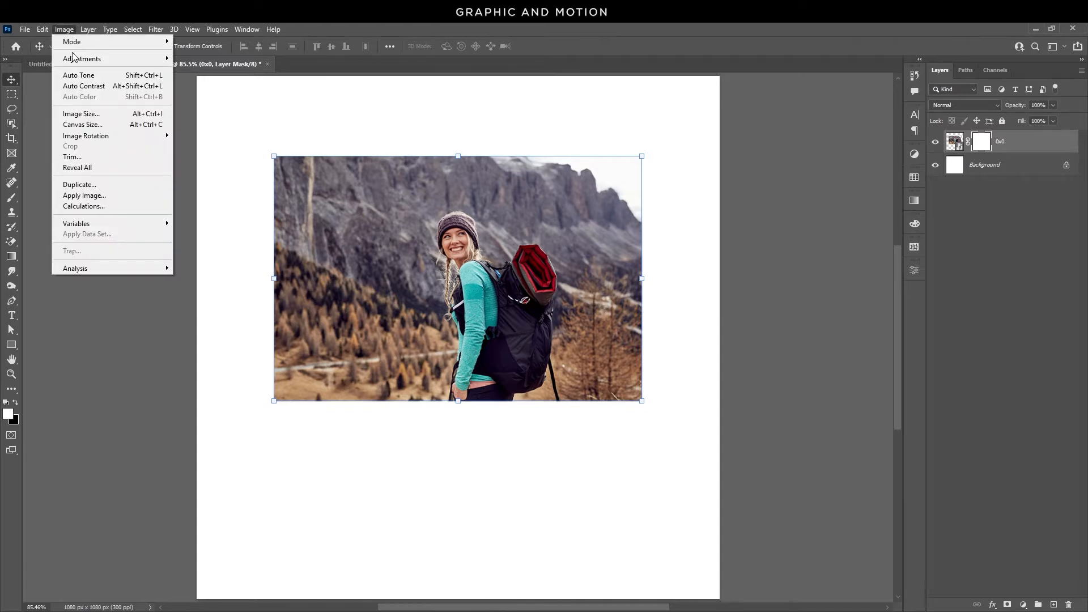
mouse_move(74, 58)
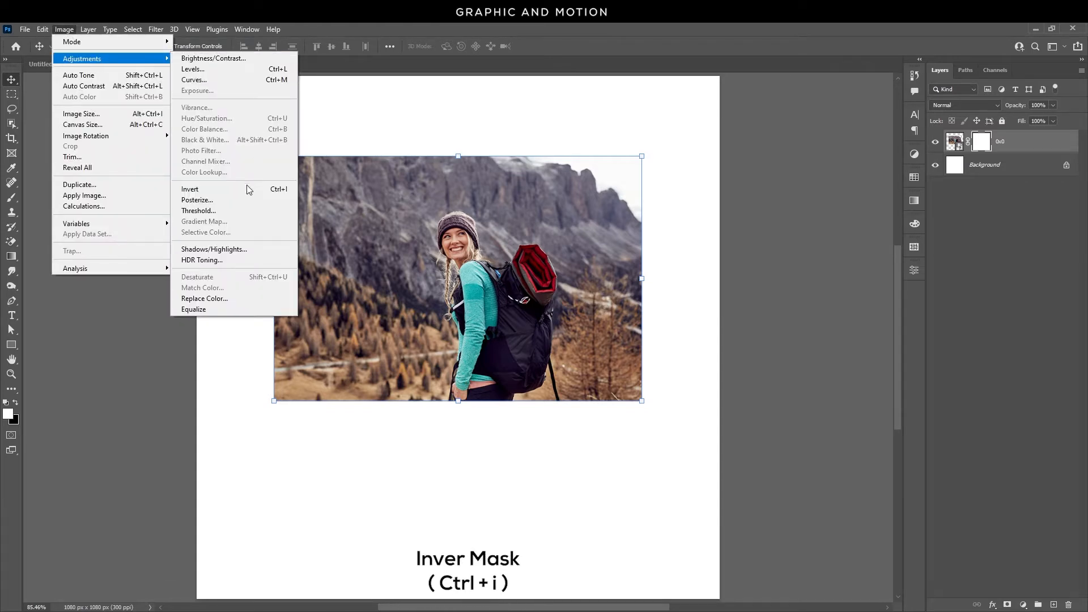
left_click(279, 190)
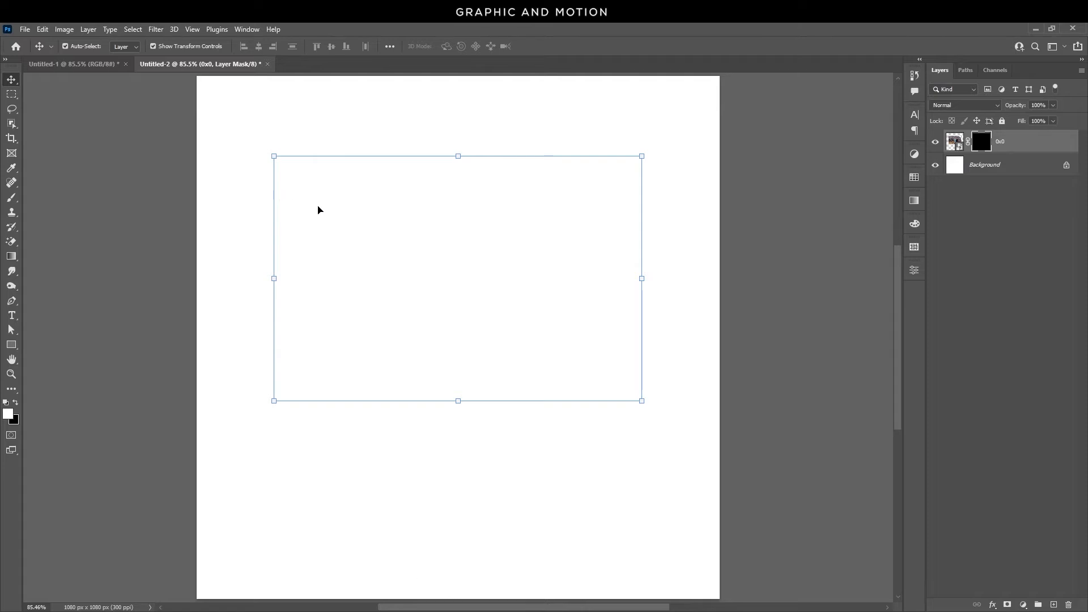
- Choose the Brush tool with white (#ffffff) as the foreground color for painting on the mask
left_click(11, 200)
right_click(11, 201)
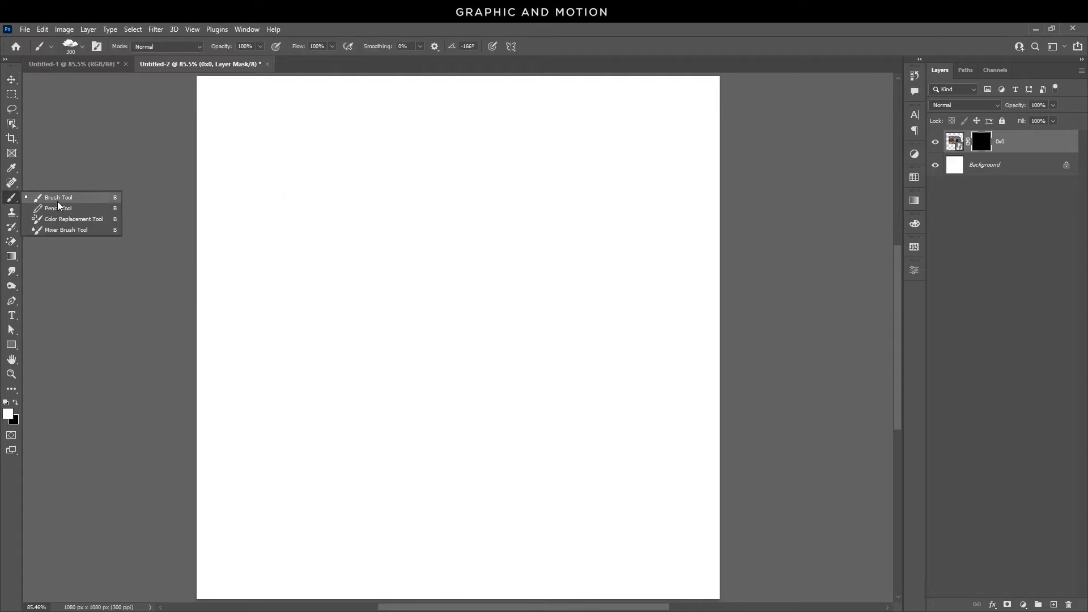
left_click(59, 201)
left_click(10, 417)
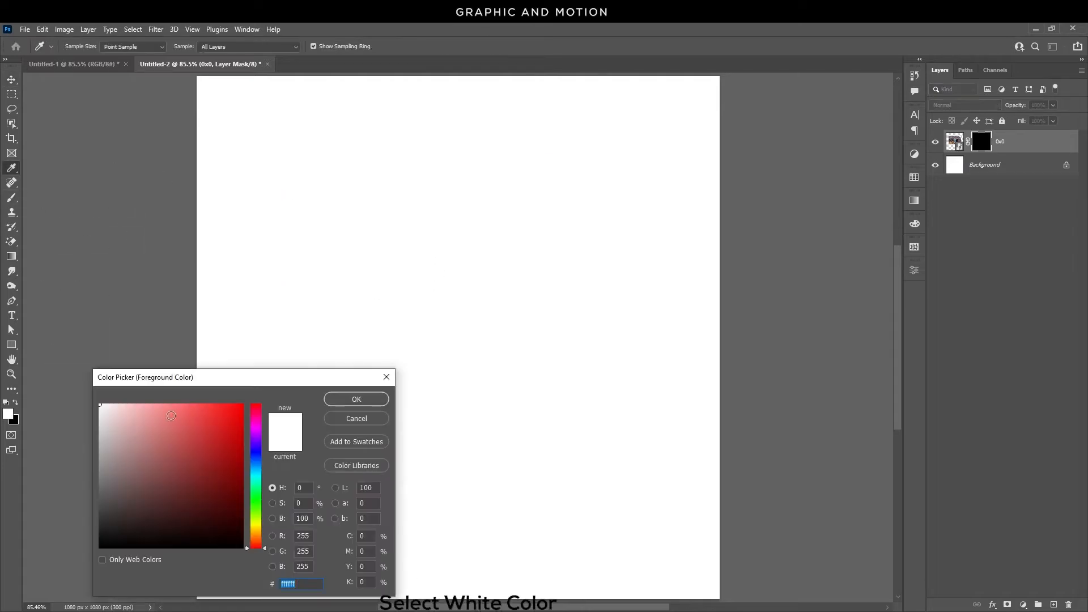
left_click(366, 400)
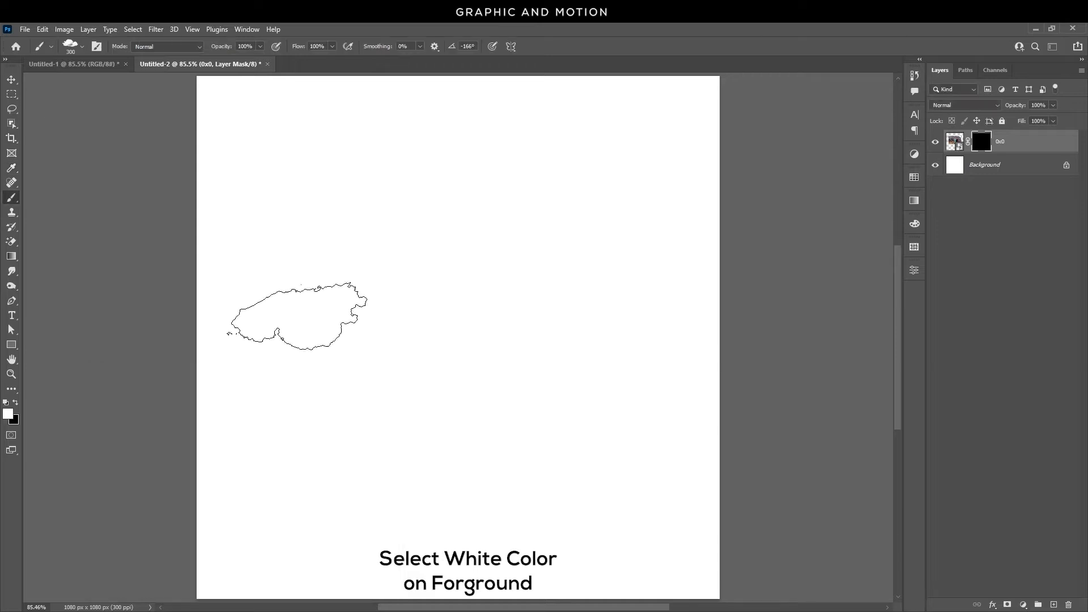
- Paint on the photo's mask with the cloud-shaped Sampled Brush 1 to reveal the hiker and mountains, then deselect the layer
left_click(83, 50)
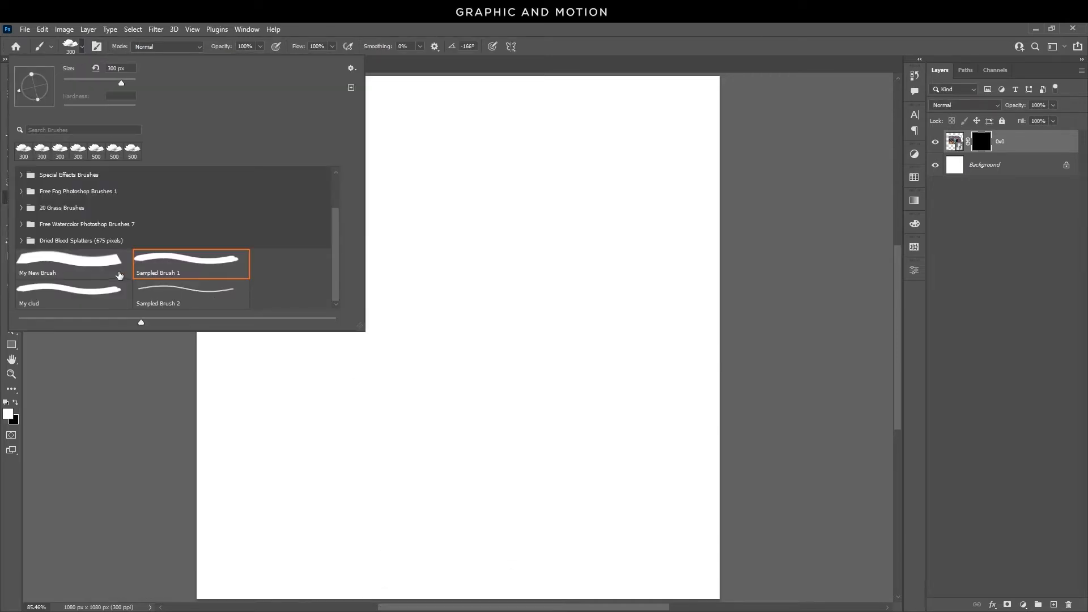
double_click(194, 262)
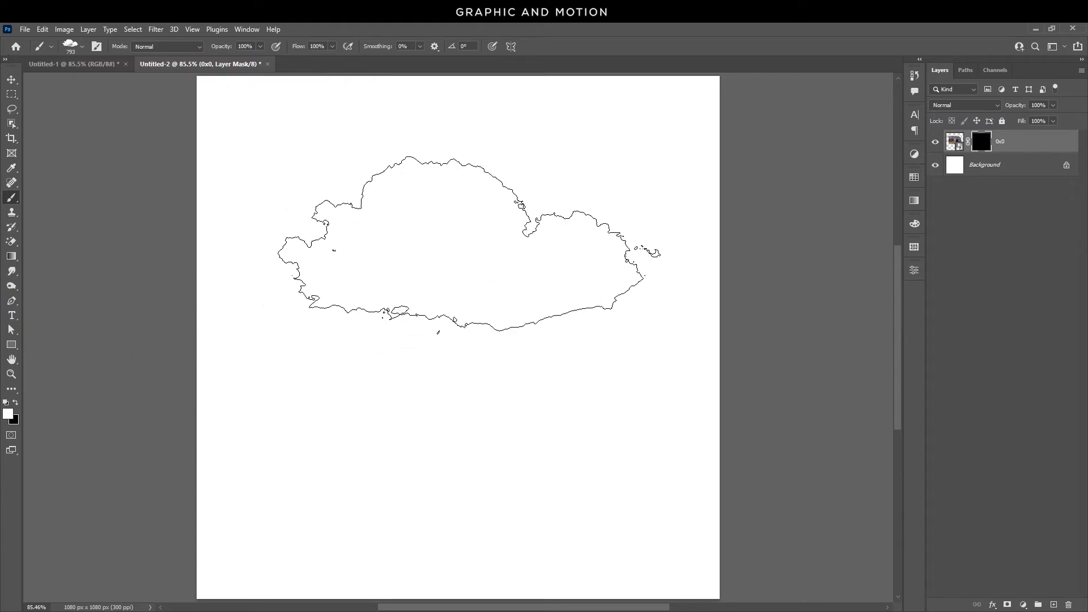
mouse_move(469, 244)
left_mouse_down()
mouse_move(458, 285)
mouse_move(456, 270)
mouse_move(530, 243)
mouse_move(464, 227)
mouse_move(475, 224)
left_mouse_up()
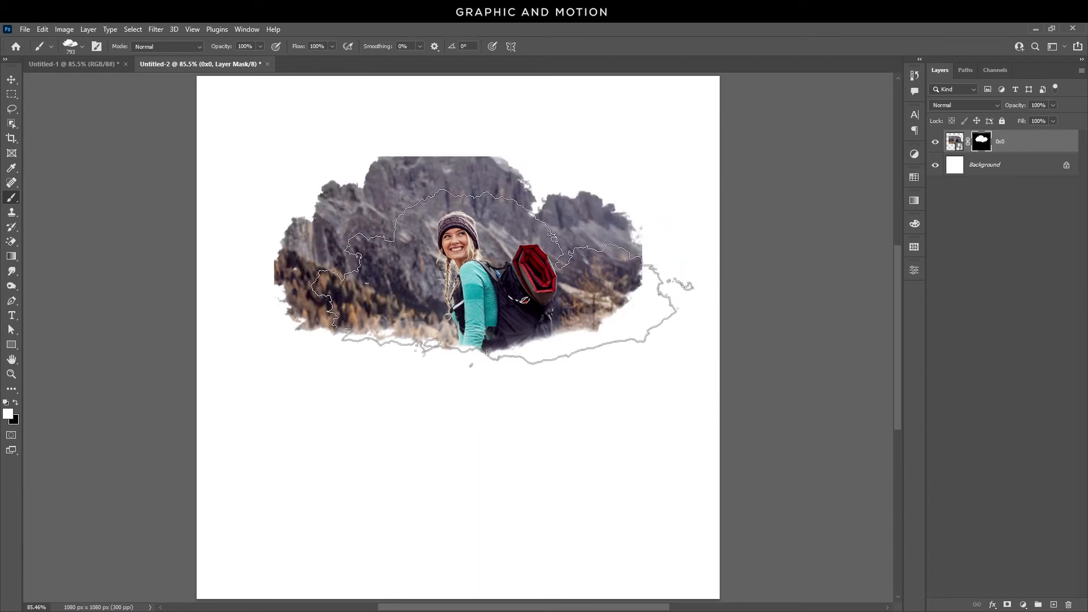
left_click_drag(493, 282, 465, 287)
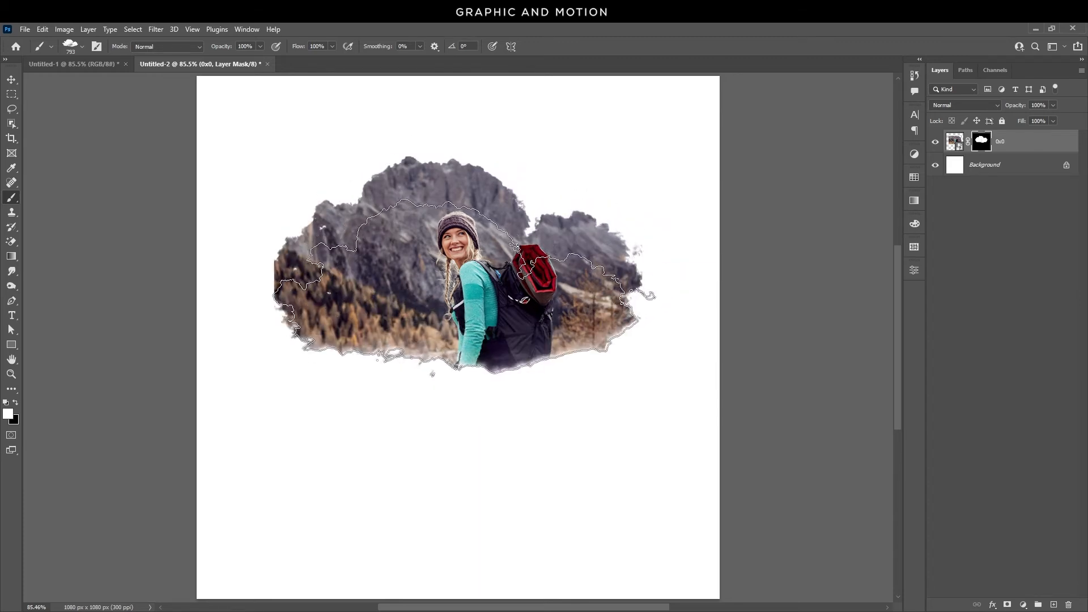
left_click(11, 79)
left_click(128, 250)
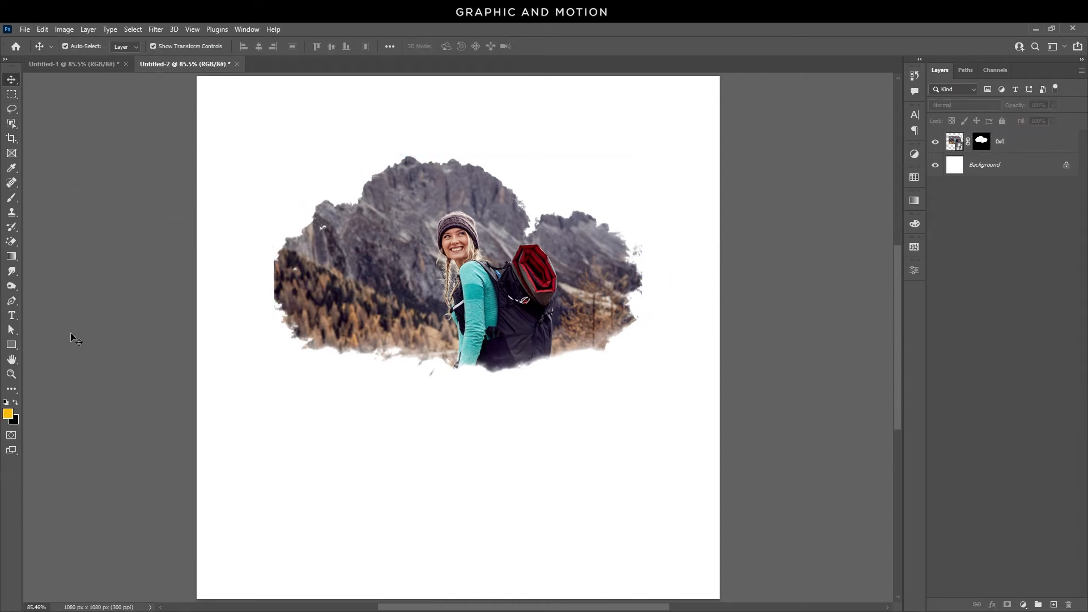
- Draw a rectangle of about 601 × 402 px around the hiker with no fill and a 2 px black stroke
left_click(11, 345)
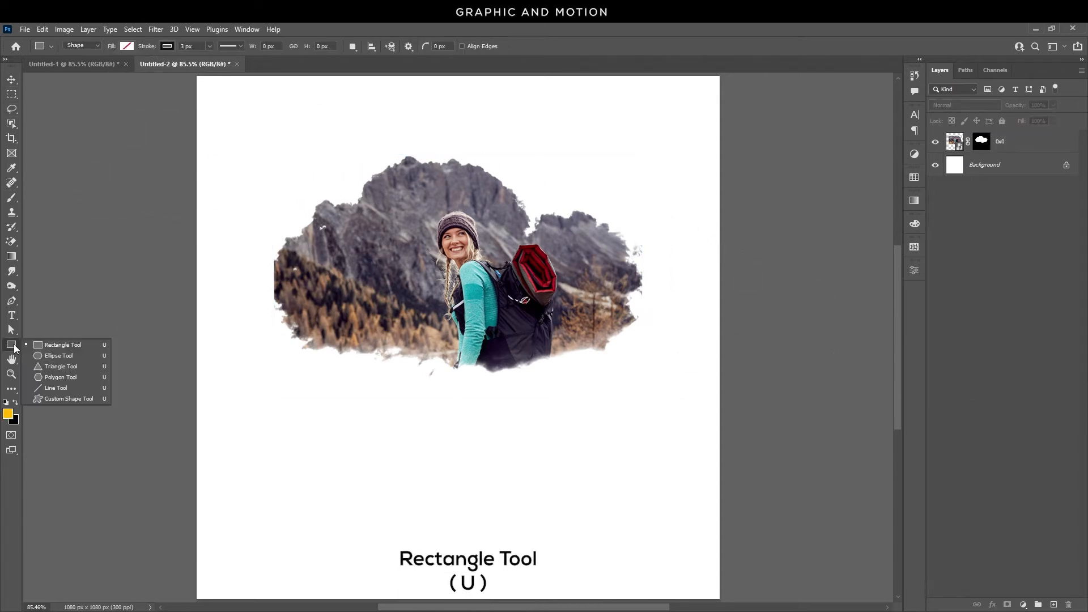
left_click(55, 345)
left_click(127, 46)
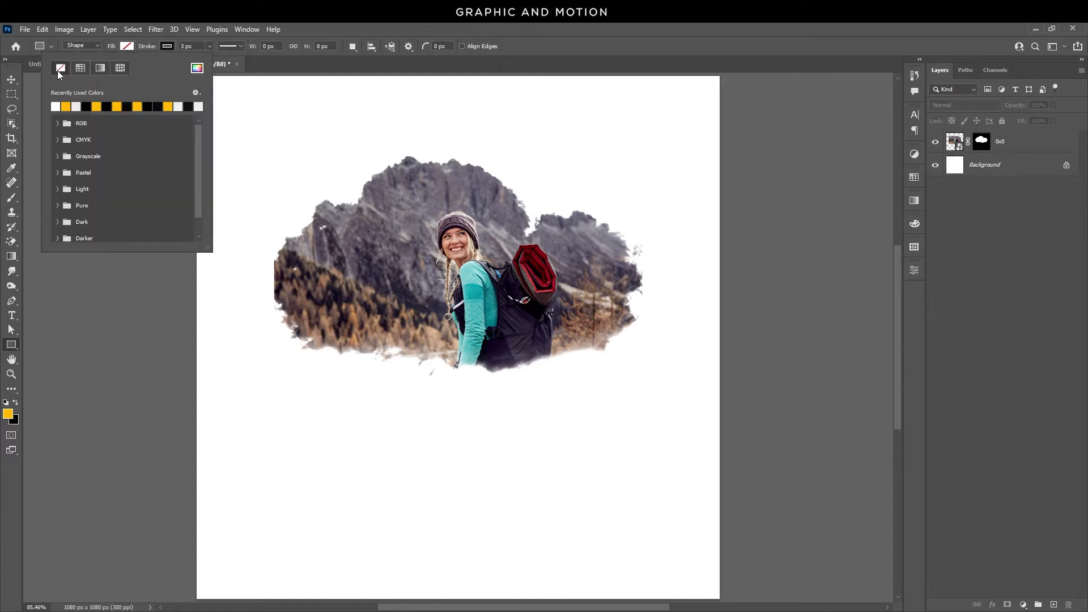
left_click(167, 47)
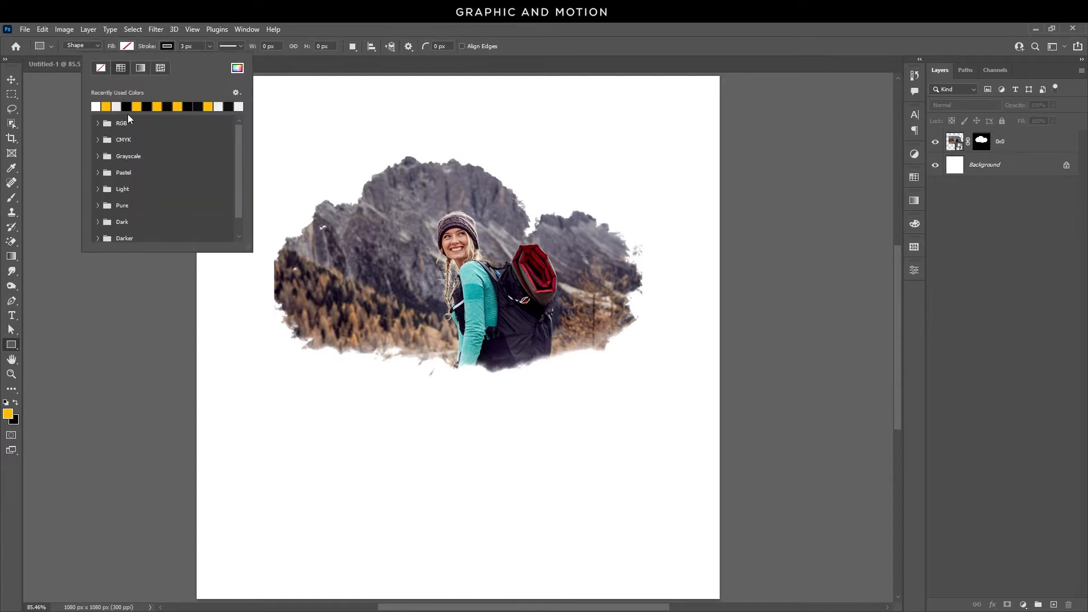
left_click(126, 107)
left_click(198, 47)
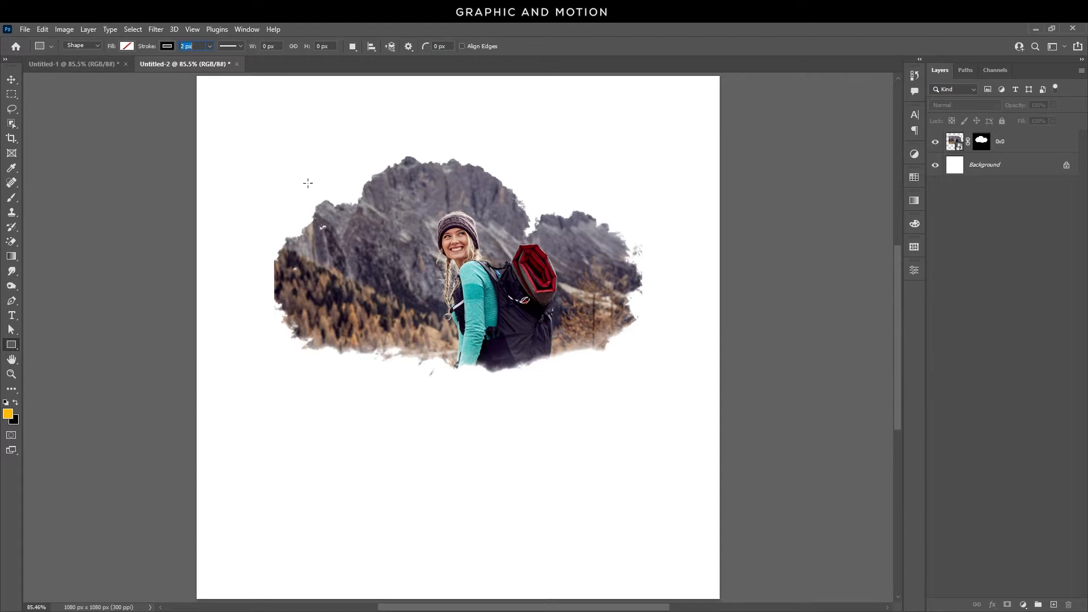
left_click_drag(310, 181, 602, 375)
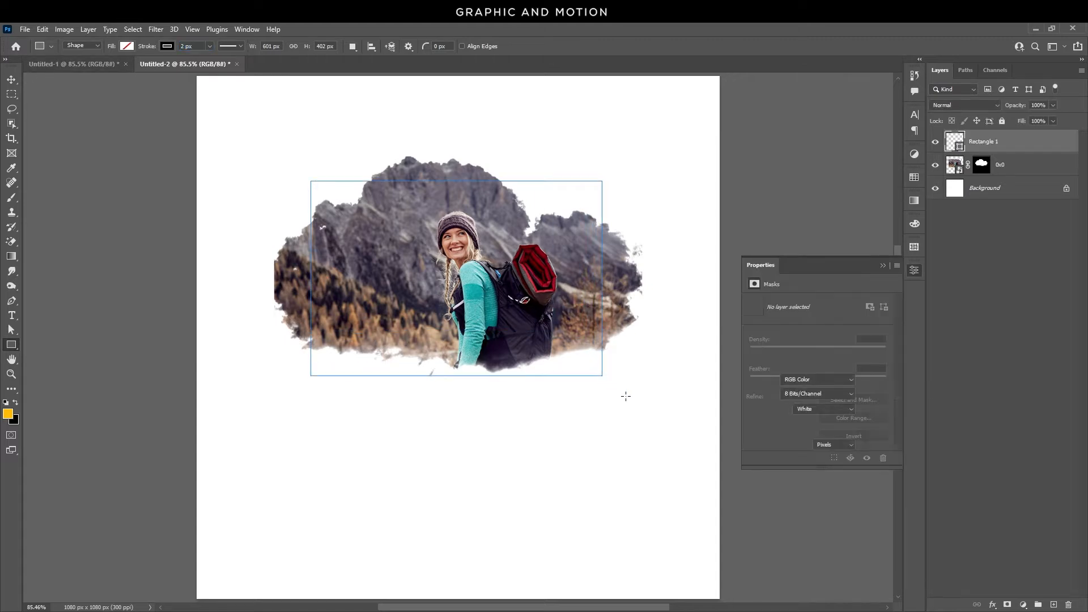
- Move the rectangle layer below the masked photo layer, close its properties and deselect it
left_click(16, 81)
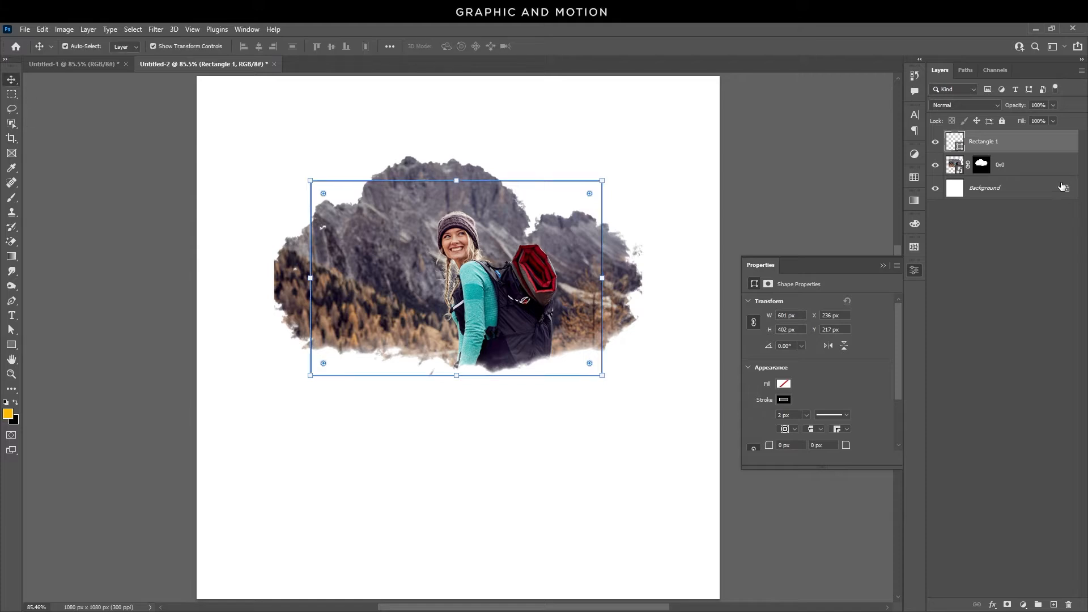
left_click_drag(1038, 150, 1029, 181)
left_click(882, 266)
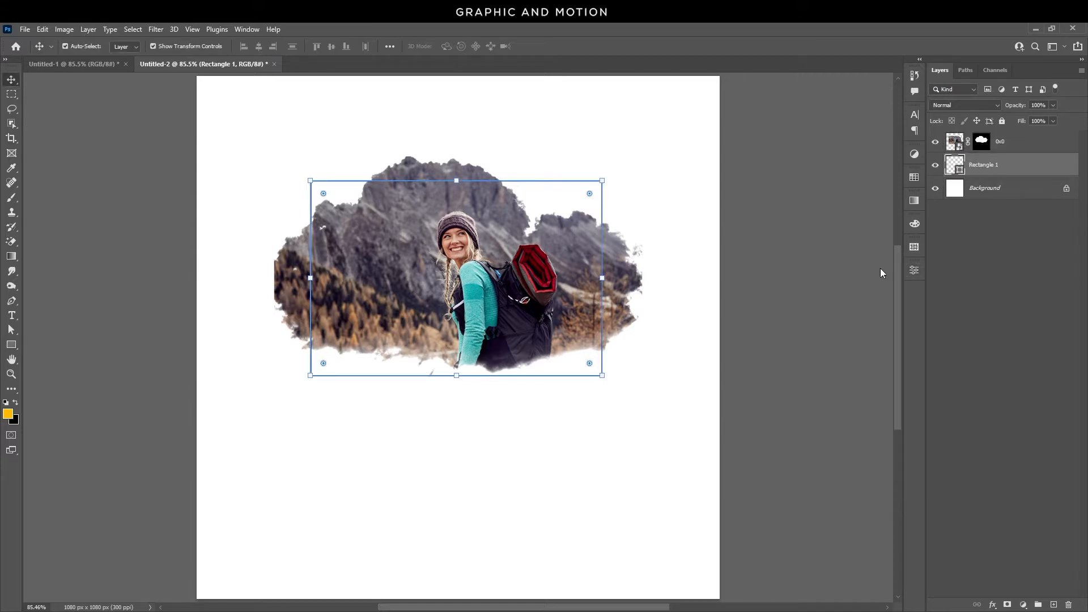
left_click(807, 248)
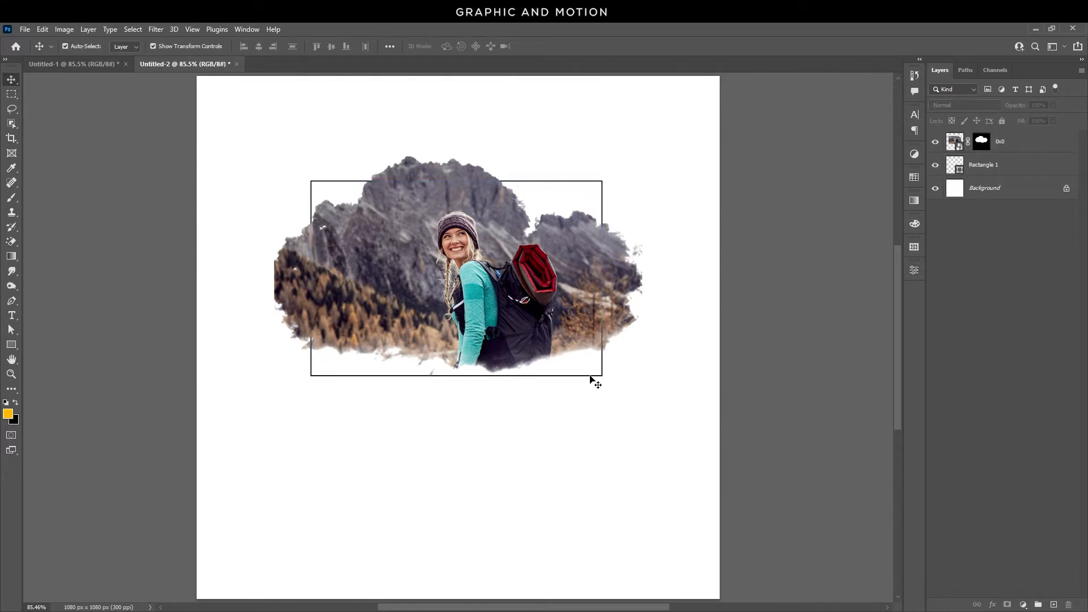
- Duplicate the rectangle frame's layer under the default copy name
left_click(592, 376)
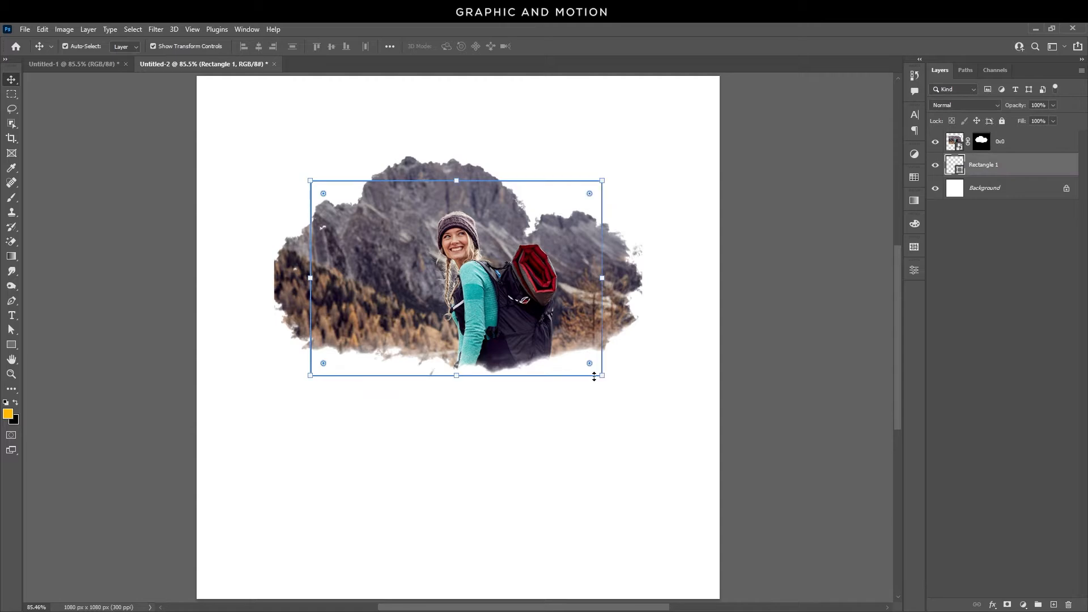
right_click(1011, 166)
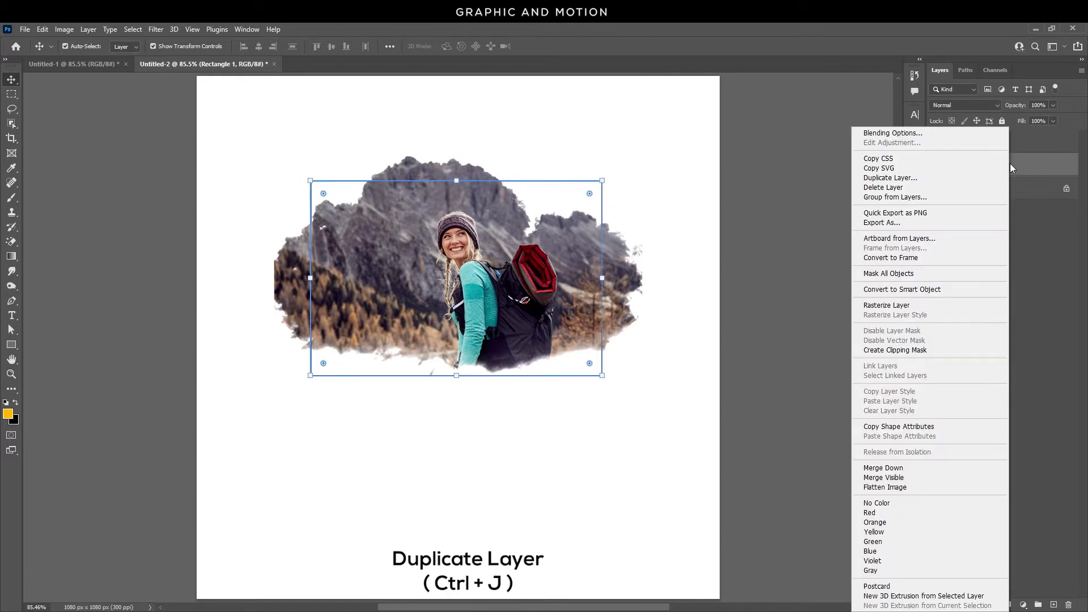
left_click(920, 181)
left_click(639, 190)
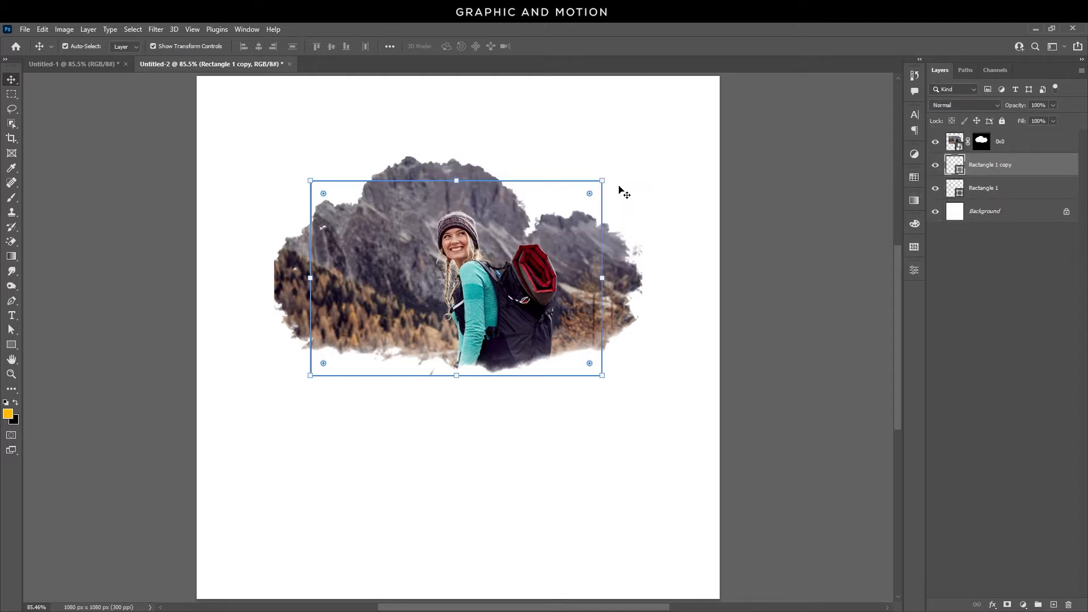
- Rotate the duplicated rectangle about -4.34° and set its layer opacity to 50%
left_click_drag(614, 180, 612, 165)
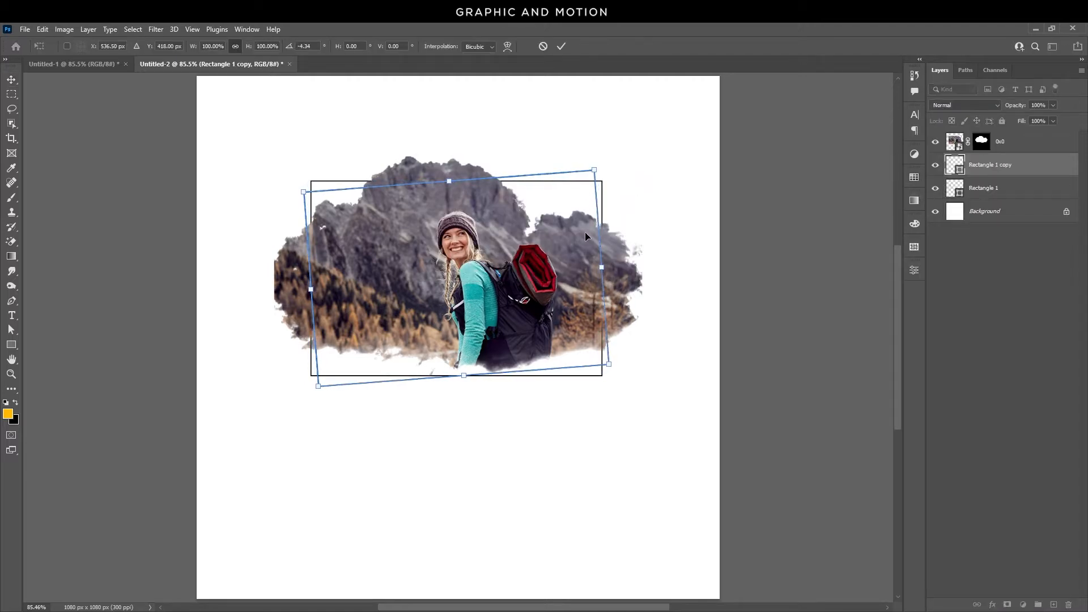
key("Return")
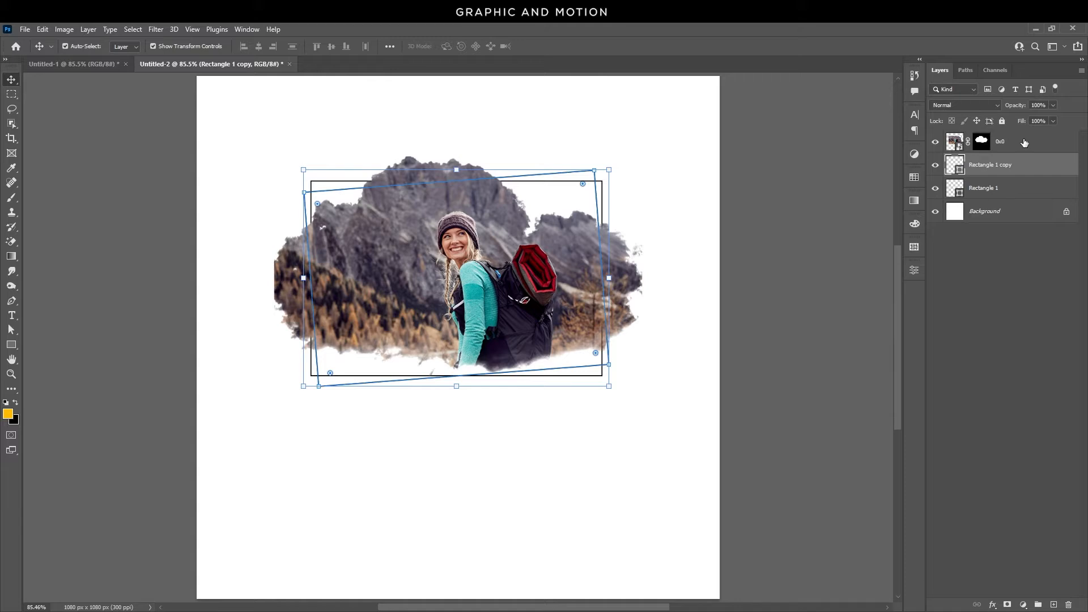
left_click(1040, 105)
type("50")
key("Return")
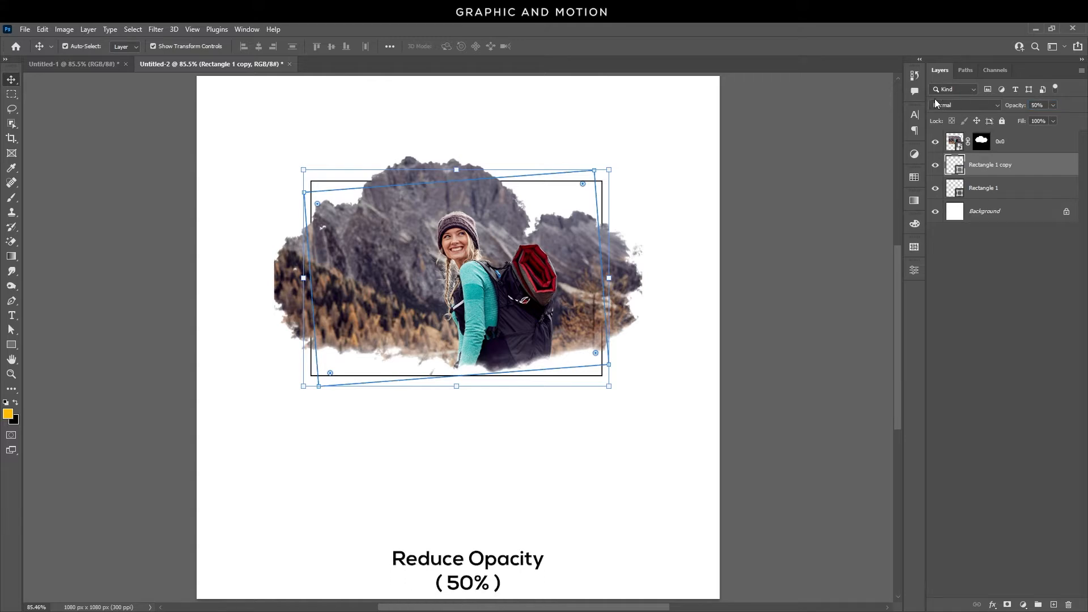
left_click(752, 240)
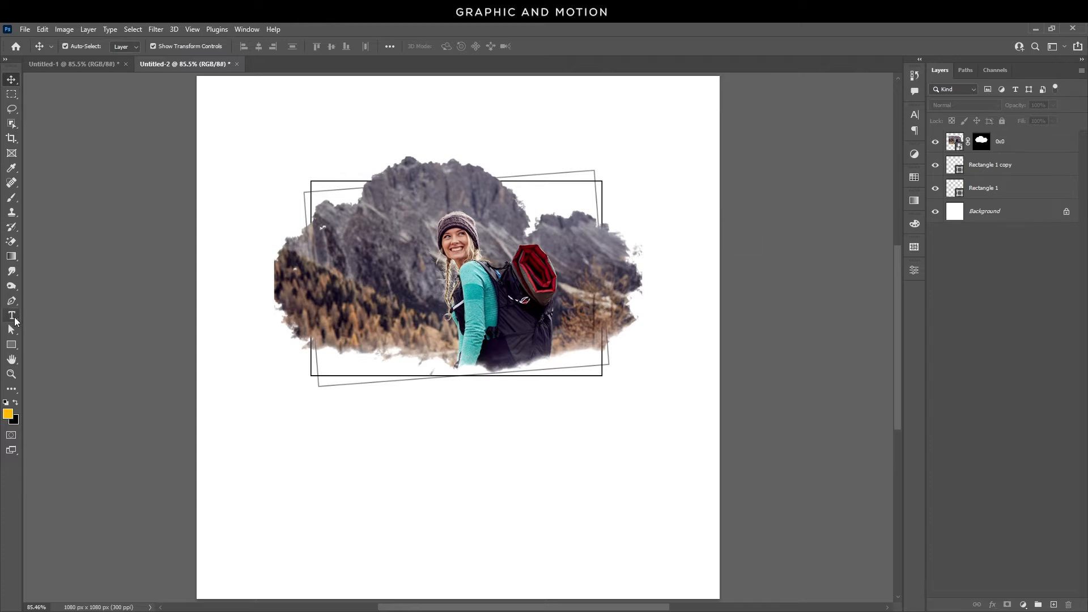
- Set up the Type tool with the Mandhor Regular font at 14 pt and text color #ffbb04
left_click(16, 321)
left_click(51, 313)
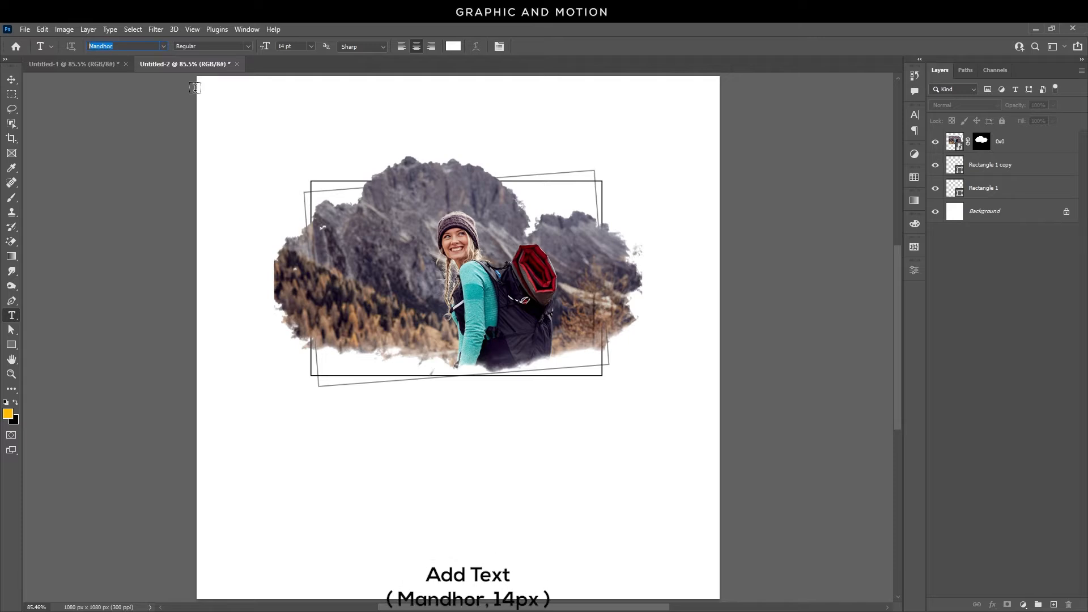
left_click(284, 47)
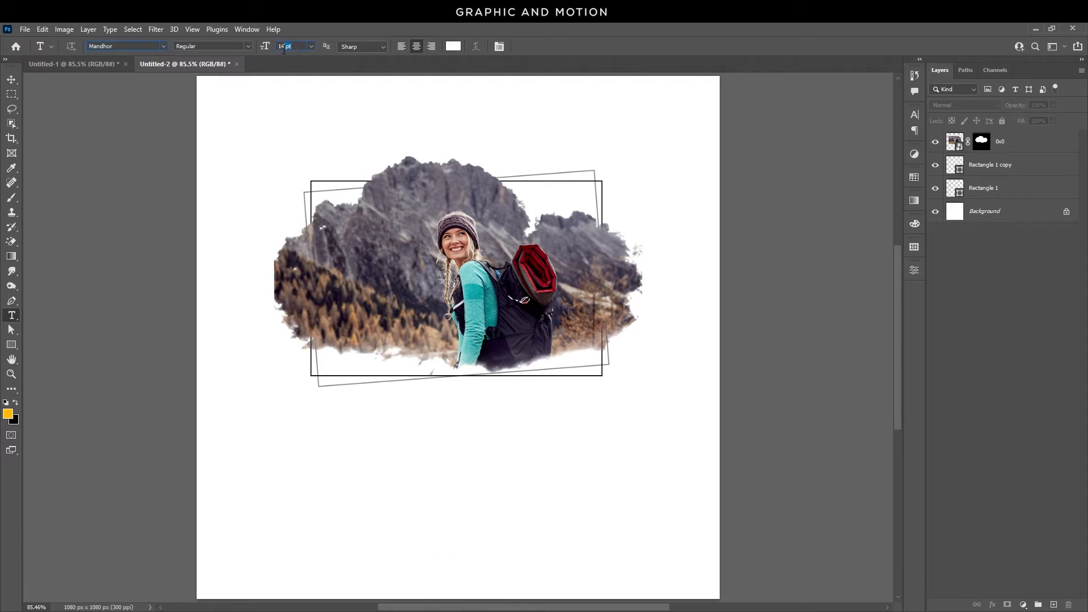
left_click(454, 47)
type("ffbb04")
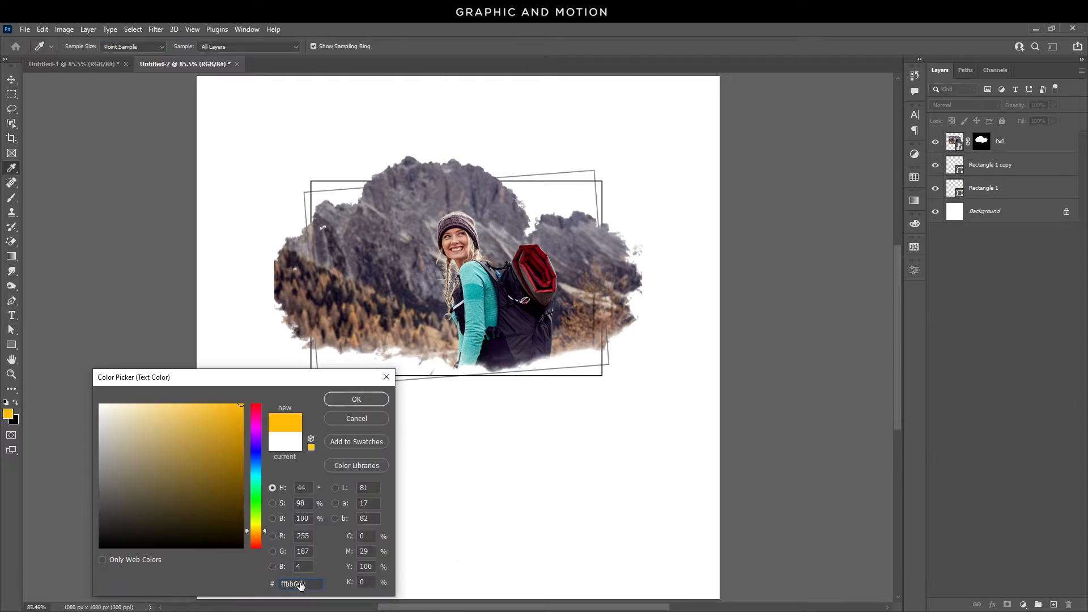
left_click_drag(303, 585, 276, 584)
left_click(364, 405)
- Add the text "Hiking" below the rectangle frames and commit it
left_click(425, 444)
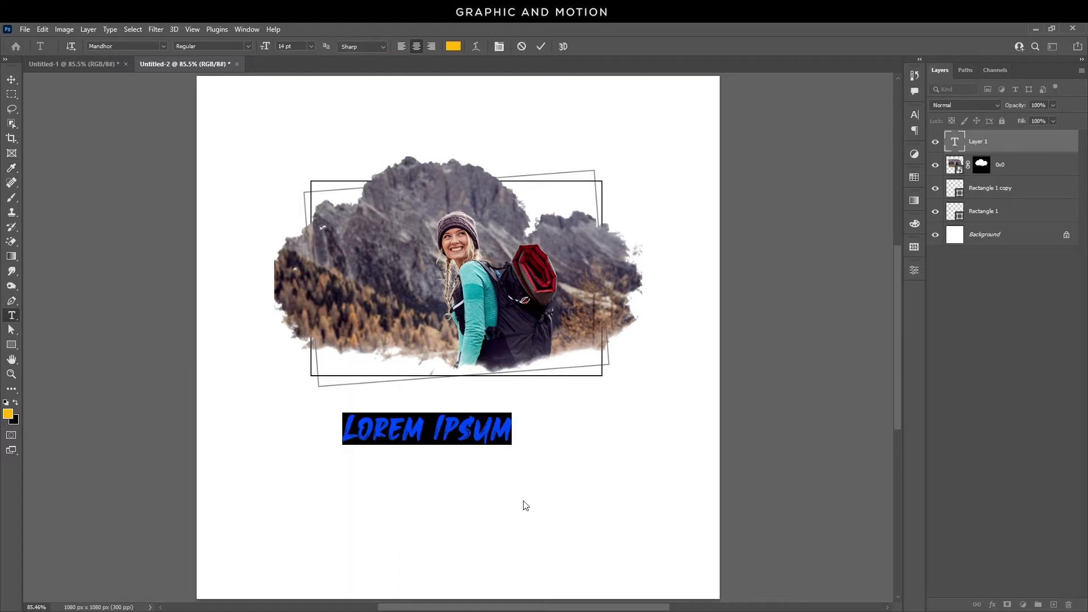
type("HIKING")
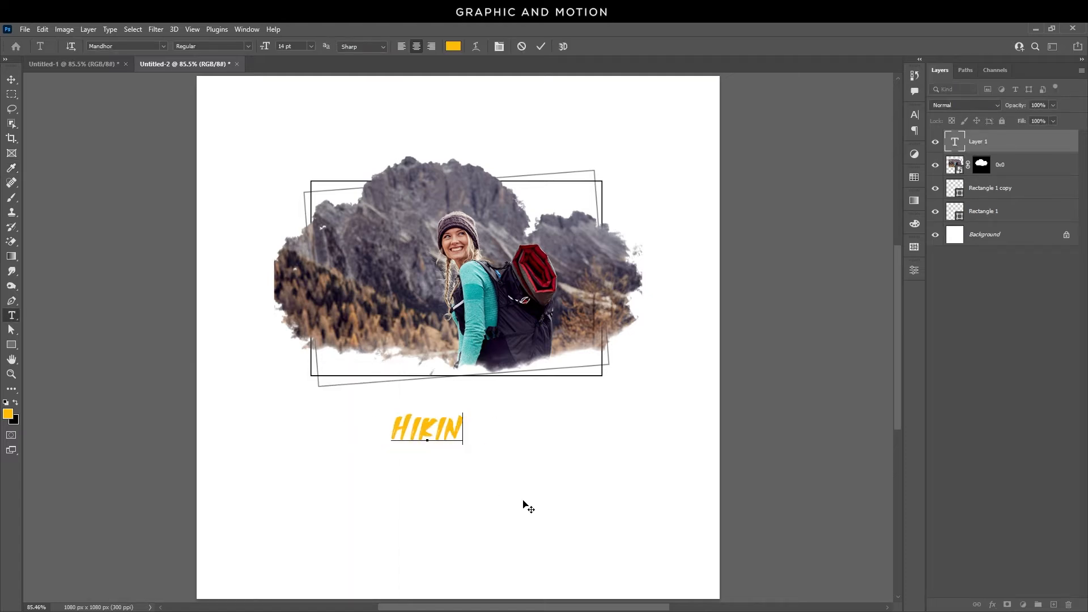
left_click(12, 80)
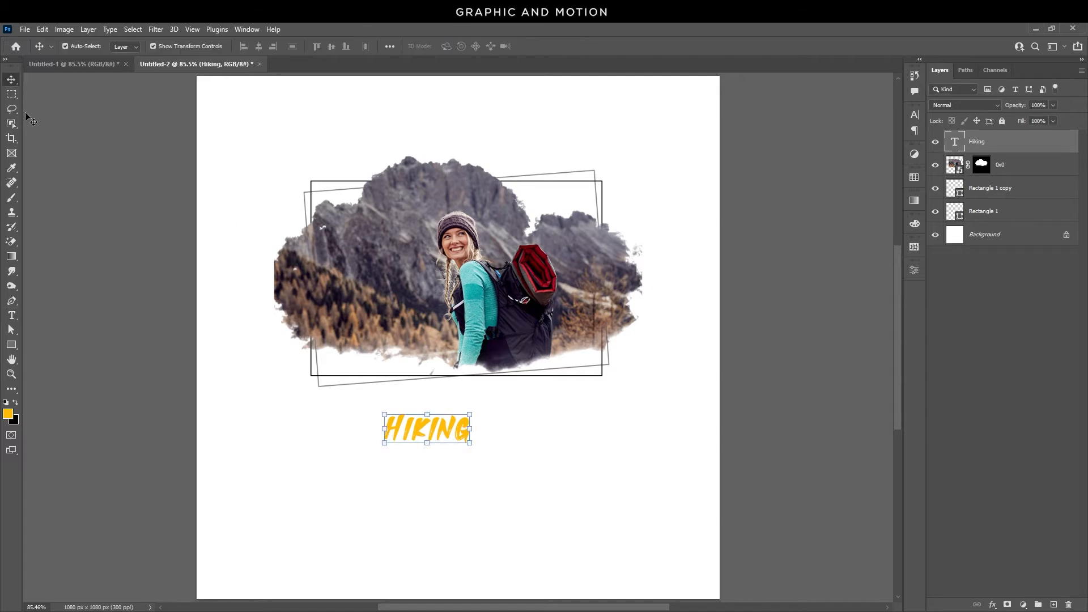
- Shift the "Hiking" text to sit centered under the frames, and set the Type tool to Big John Regular, 18 pt, color #1c1c1c
left_click_drag(456, 436, 481, 436)
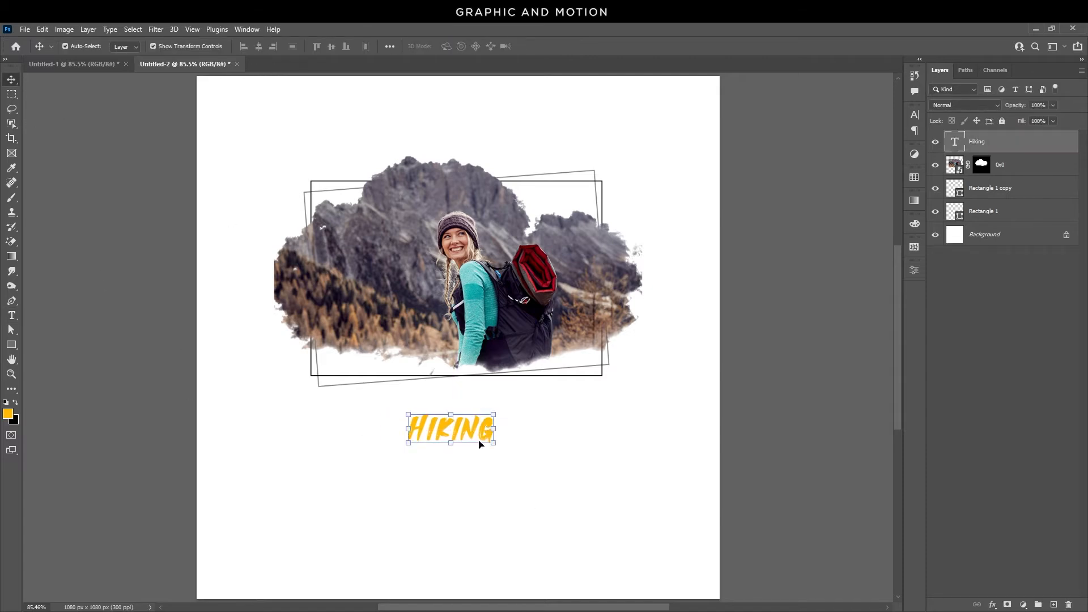
left_click(17, 317)
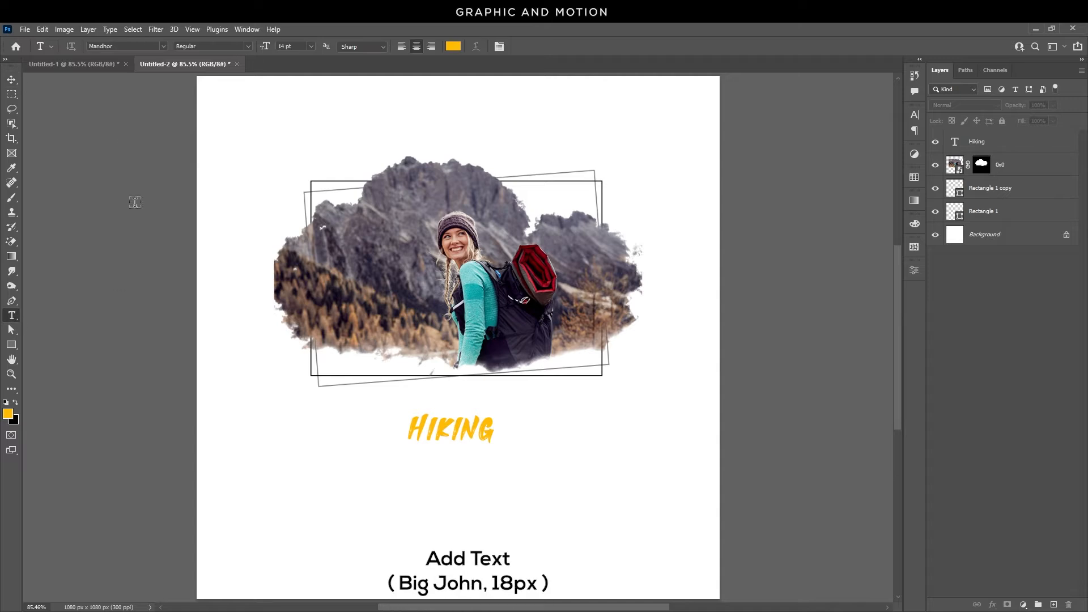
left_click(127, 46)
type("BIG")
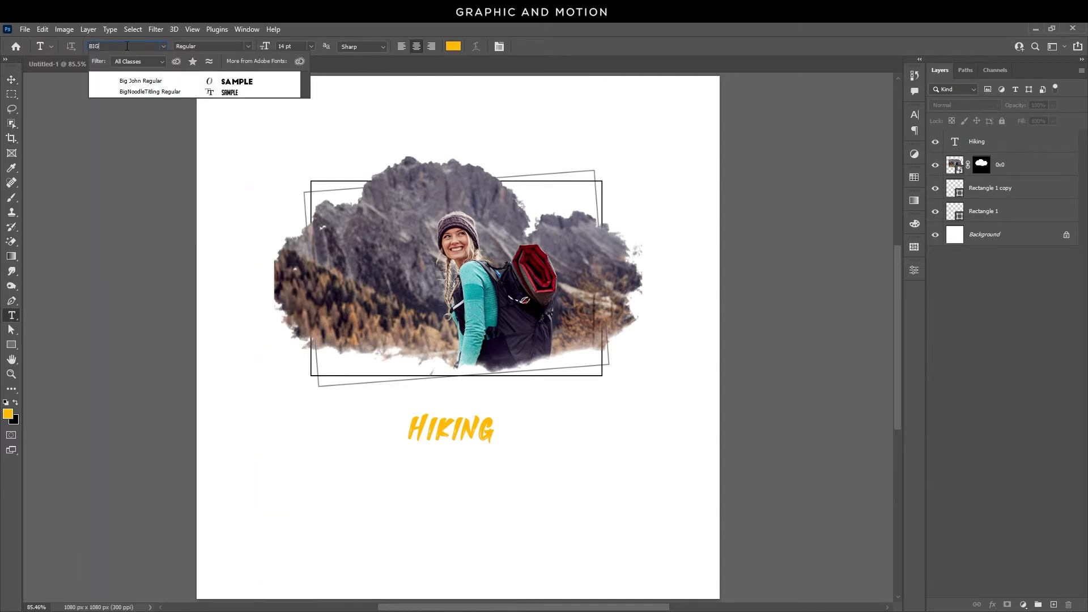
left_click(178, 81)
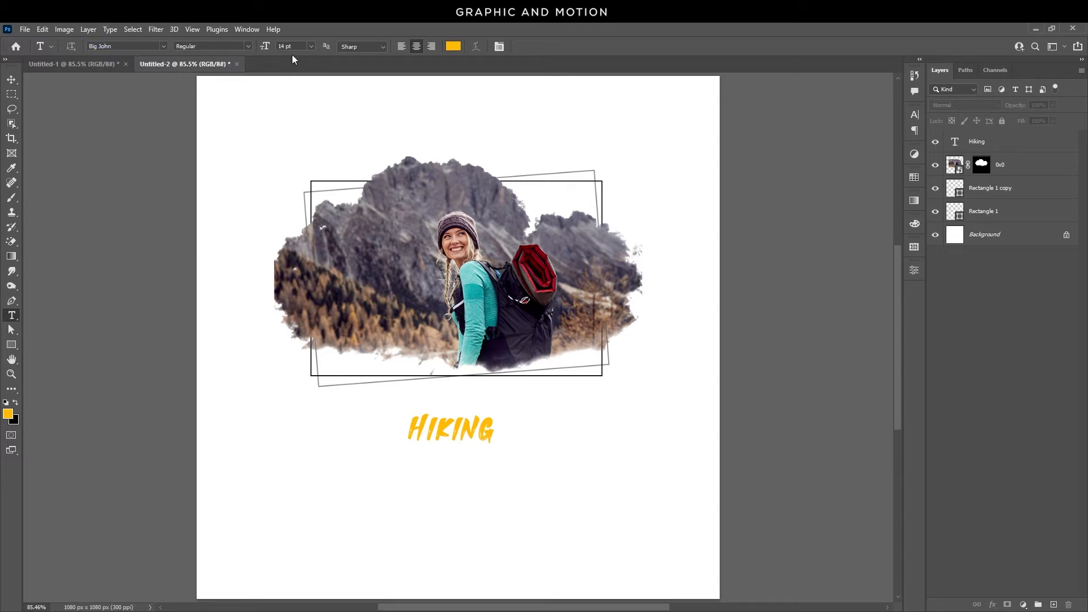
type("18")
left_click(453, 46)
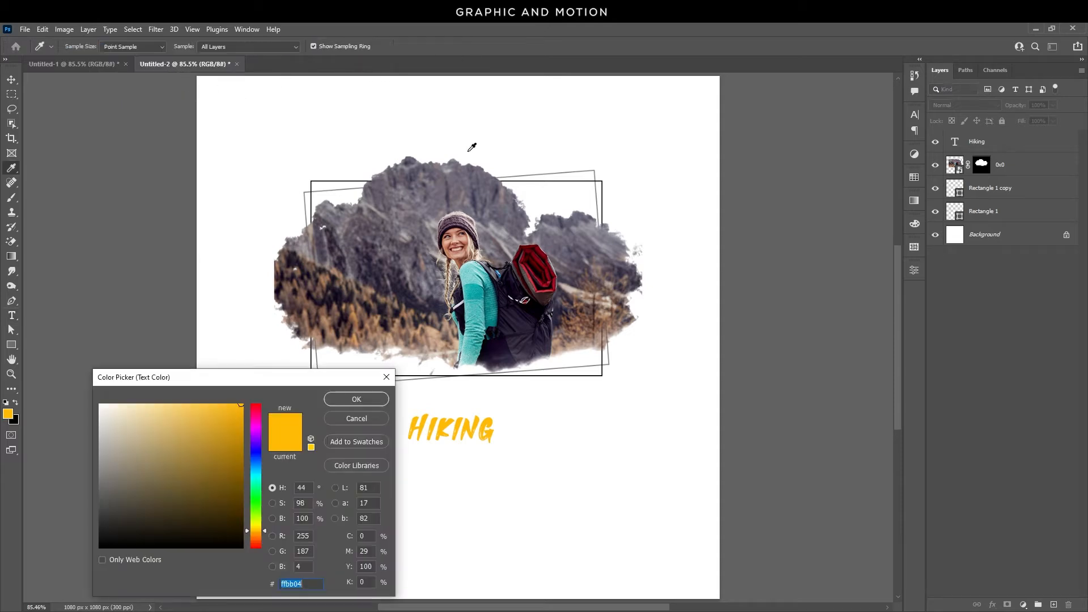
type("1c1c1c")
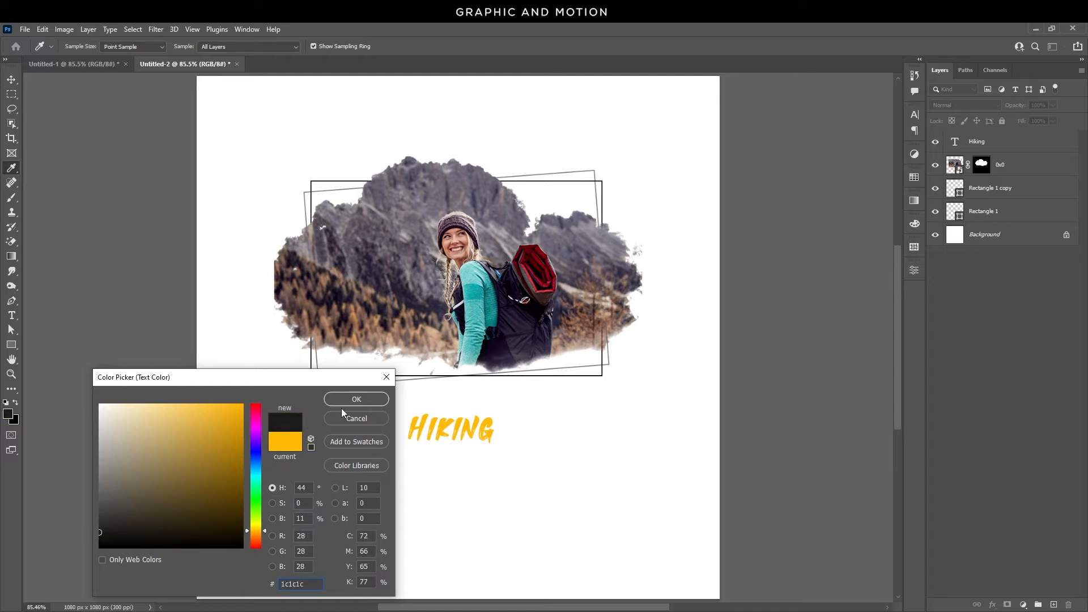
left_click(343, 401)
- Add the text "TOGETHER" and place it directly beneath the yellow "Hiking" title
left_click(429, 486)
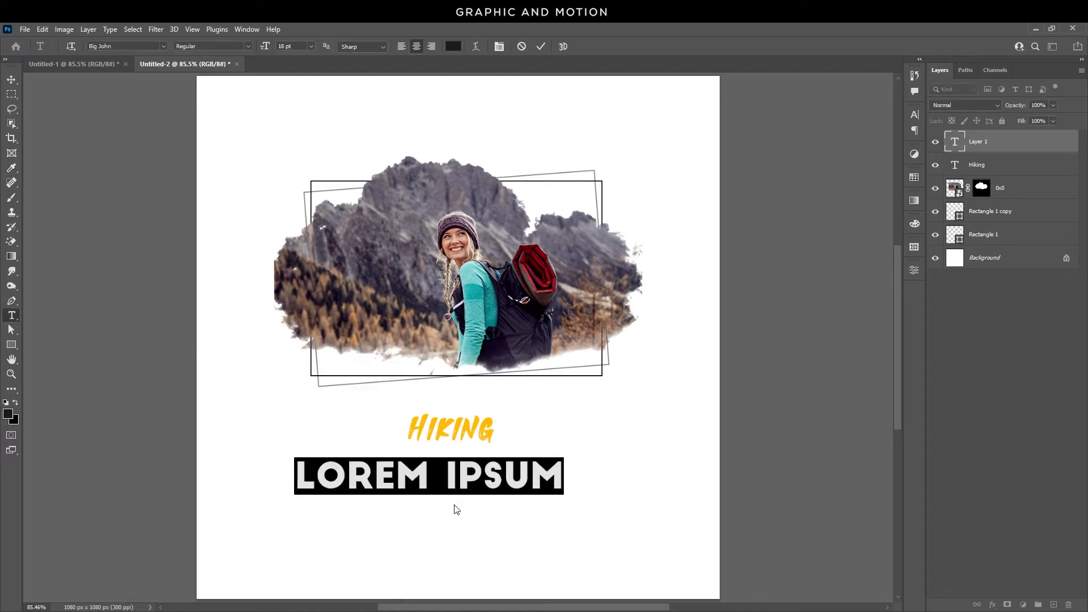
type("TOGETHER")
left_click(12, 80)
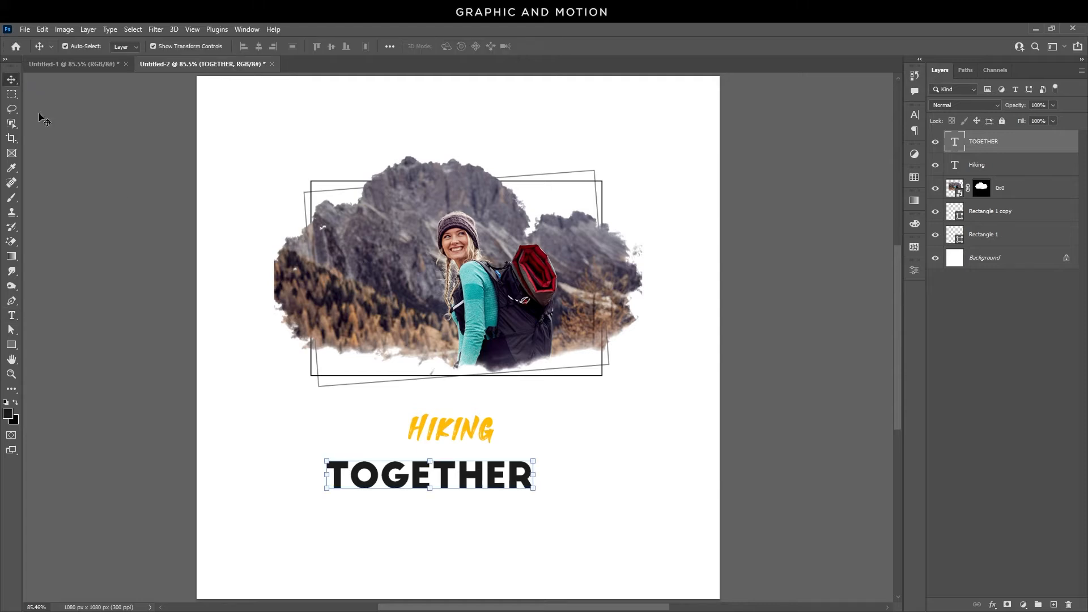
left_click_drag(510, 479, 505, 462)
- Move the Hiking layer above TOGETHER and apply a drop shadow with 50% opacity, 90° angle, 4 px distance, 2 px size and 2% noise
left_click(474, 431)
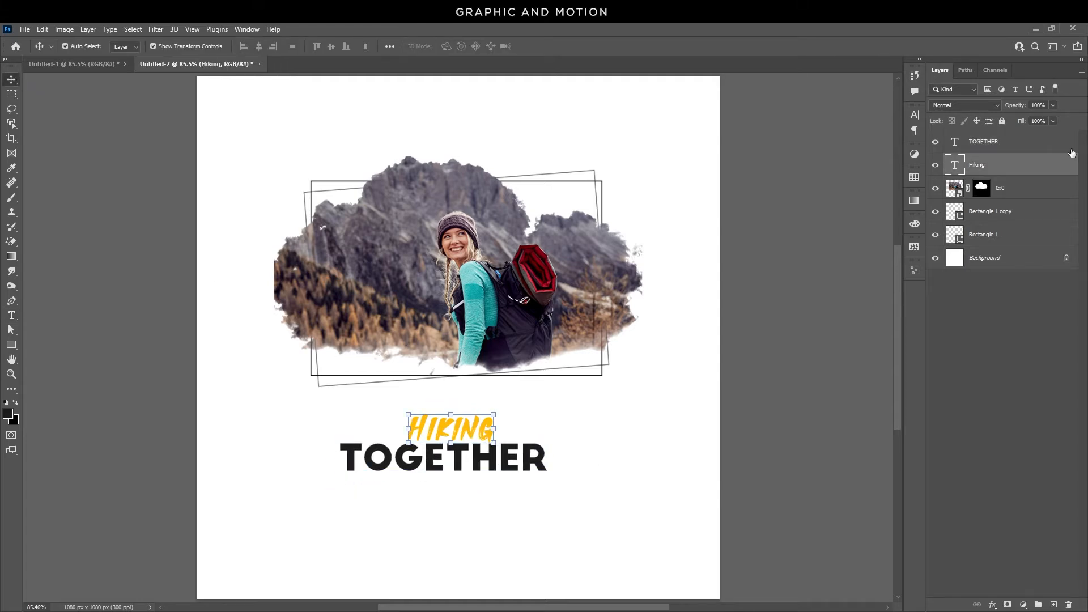
left_click_drag(994, 168, 1047, 148)
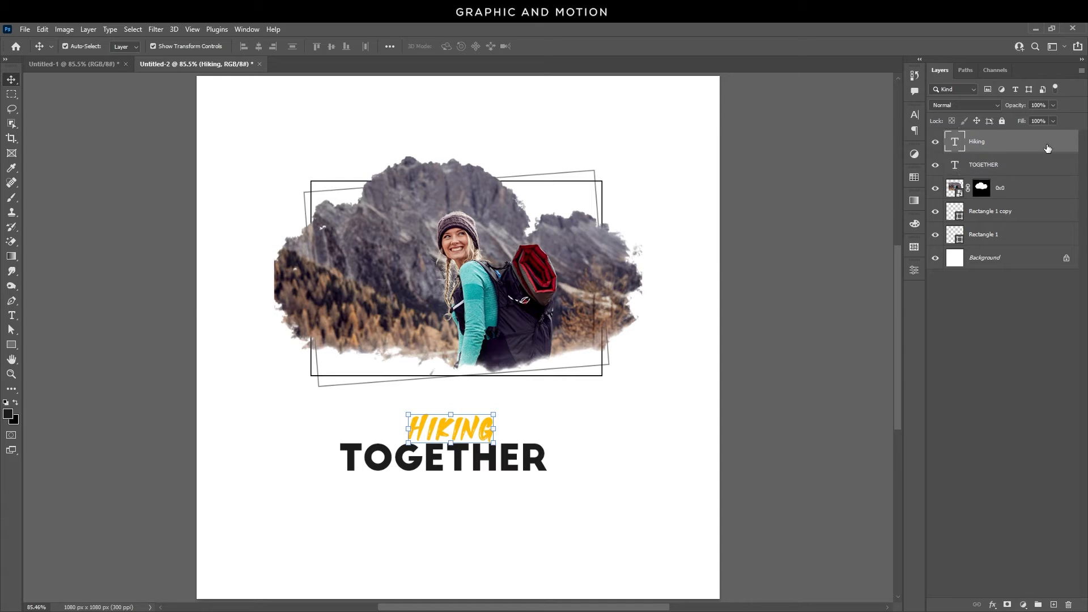
double_click(1047, 148)
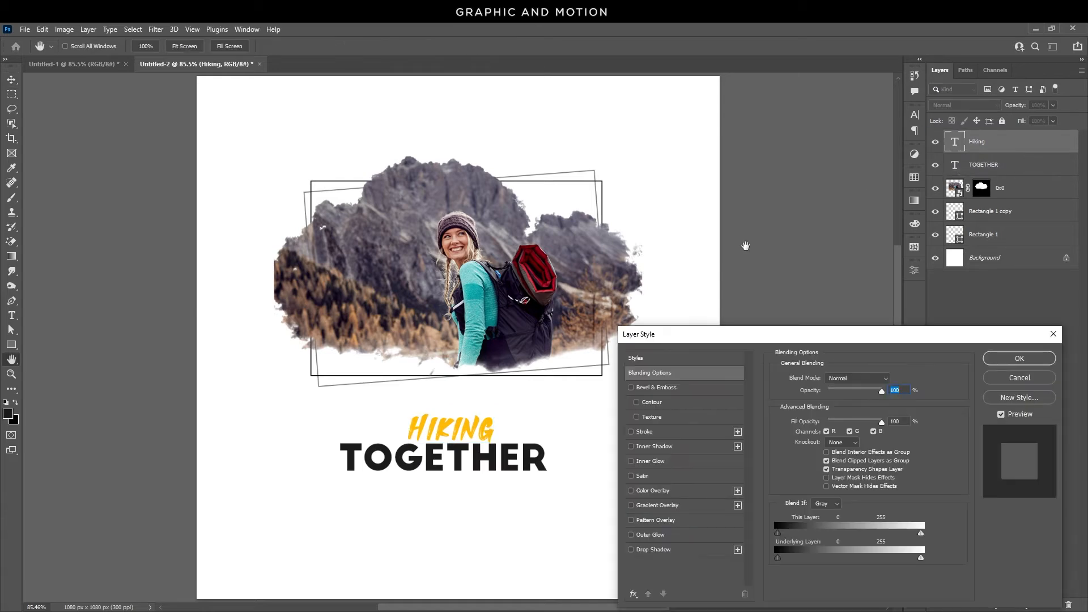
left_click(683, 550)
left_click_drag(890, 393, 867, 395)
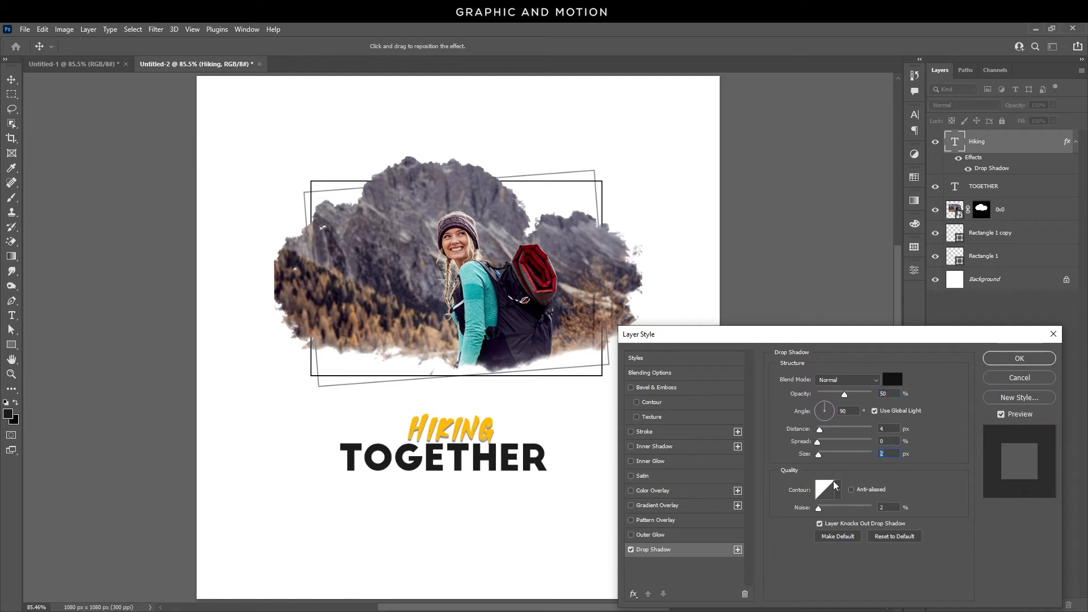
left_click(1034, 360)
left_click(476, 454)
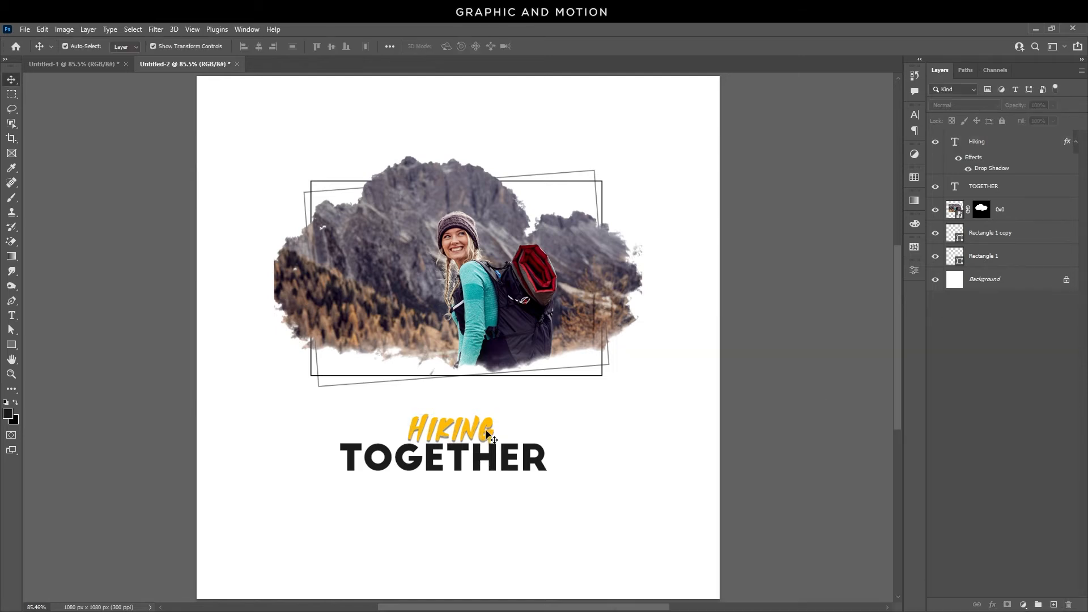
- Activate the Brush tool with the Sampled Brush 1 cloud preset at 793 px
scroll(539, 466, "down", 2)
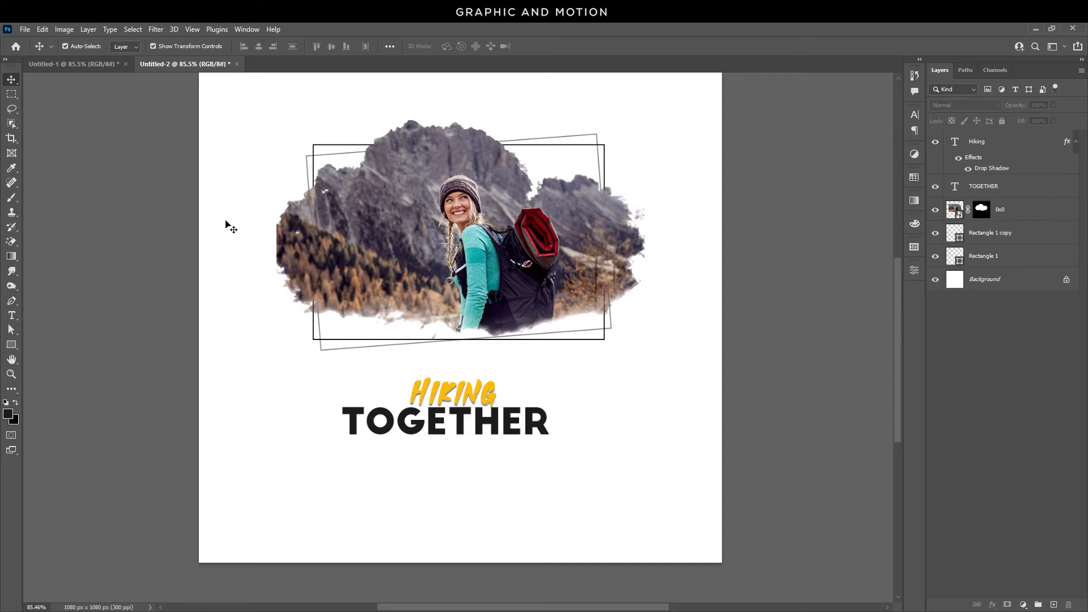
left_click(12, 201)
right_click(11, 200)
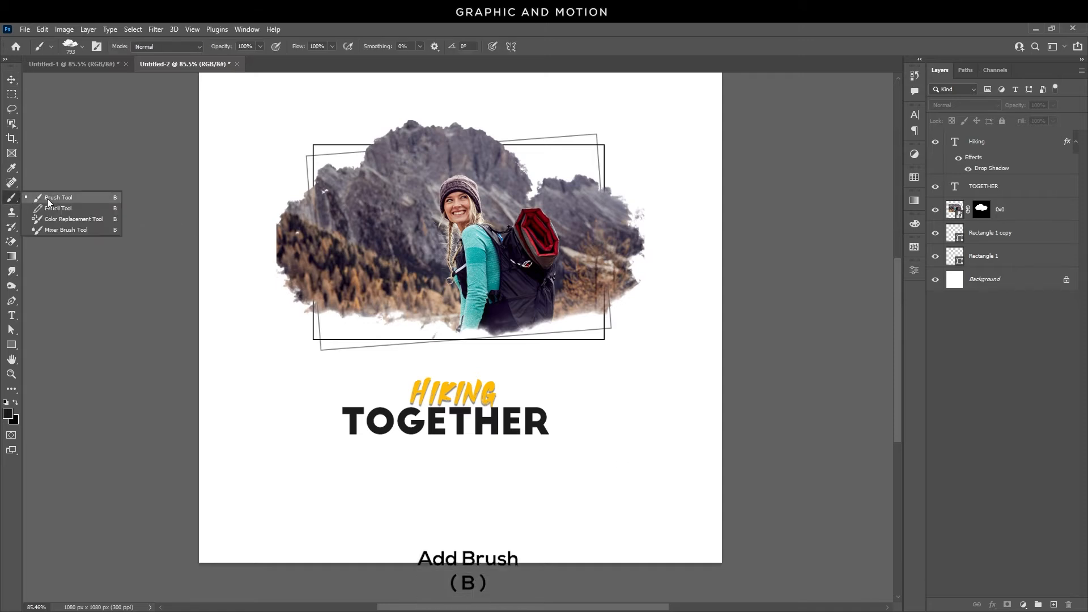
left_click(48, 202)
left_click(83, 48)
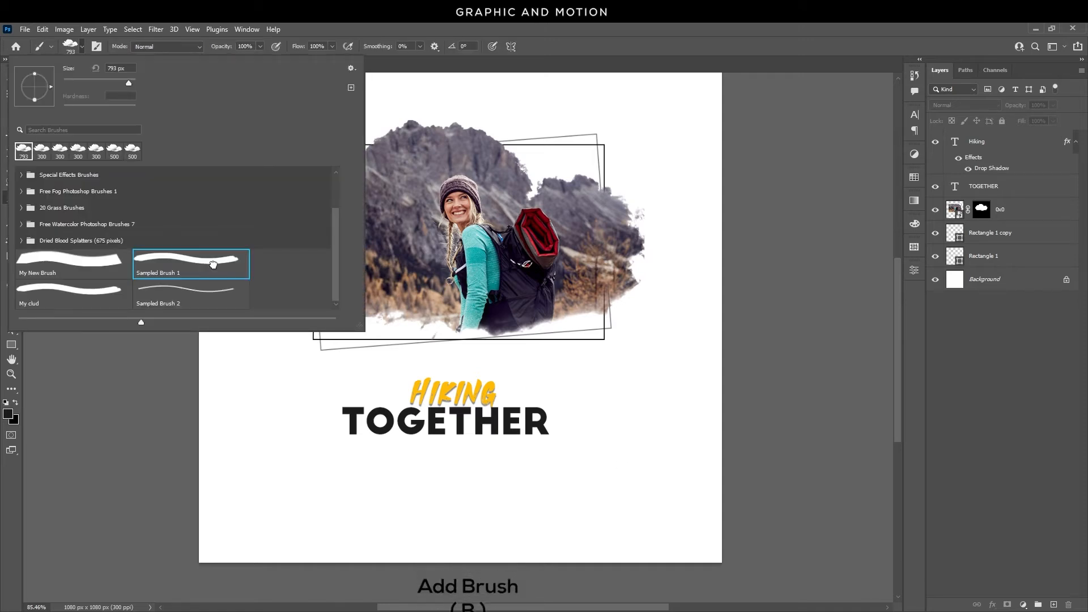
double_click(214, 271)
- Create a new layer above the Hiking layer and sample the title's yellow as the foreground color
left_click(1032, 149)
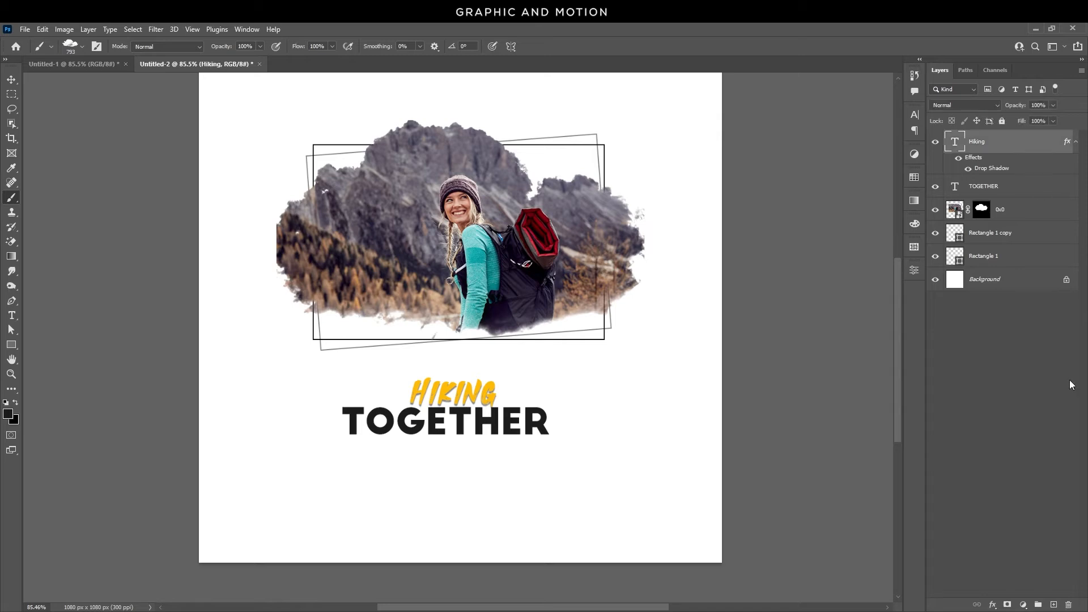
left_click(1054, 605)
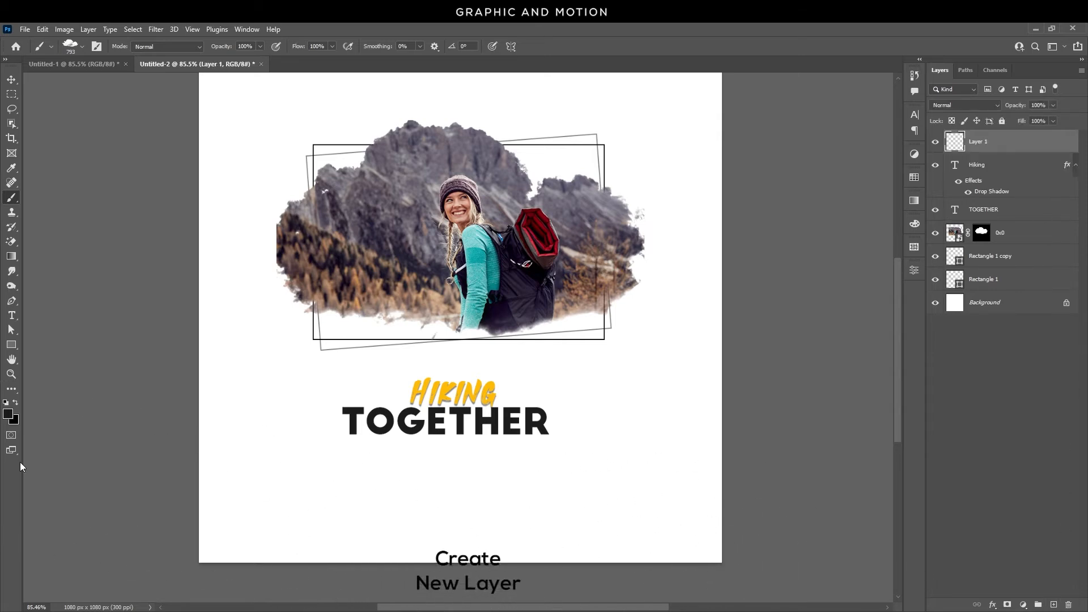
left_click(8, 414)
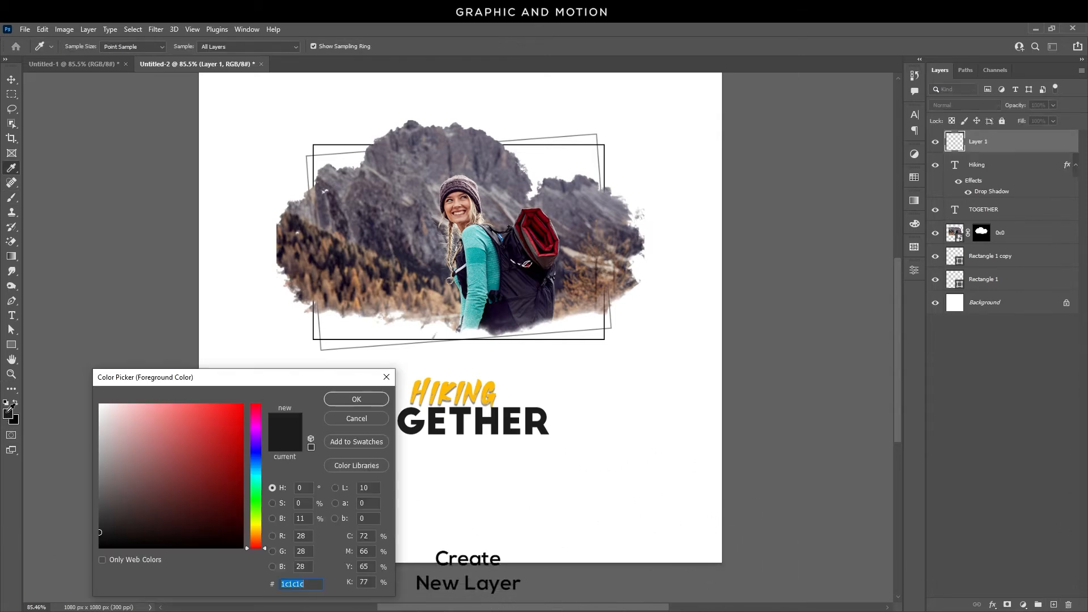
left_click(480, 388)
left_click(355, 399)
- Stamp one yellow cloud over the canvas's lower edge so that only its upper part falls on the page
key("b")
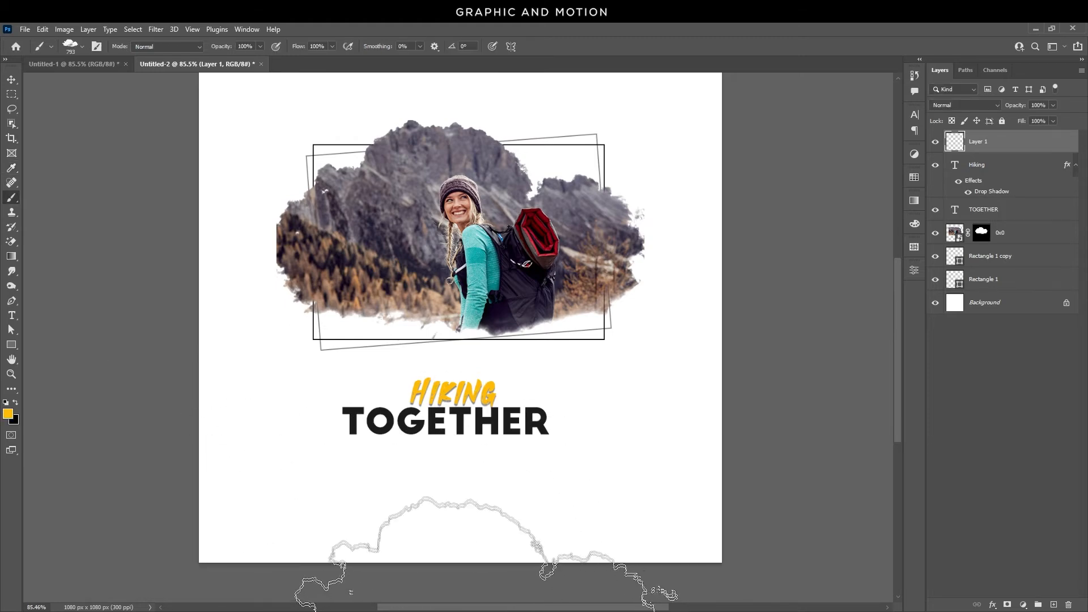
left_click(495, 592)
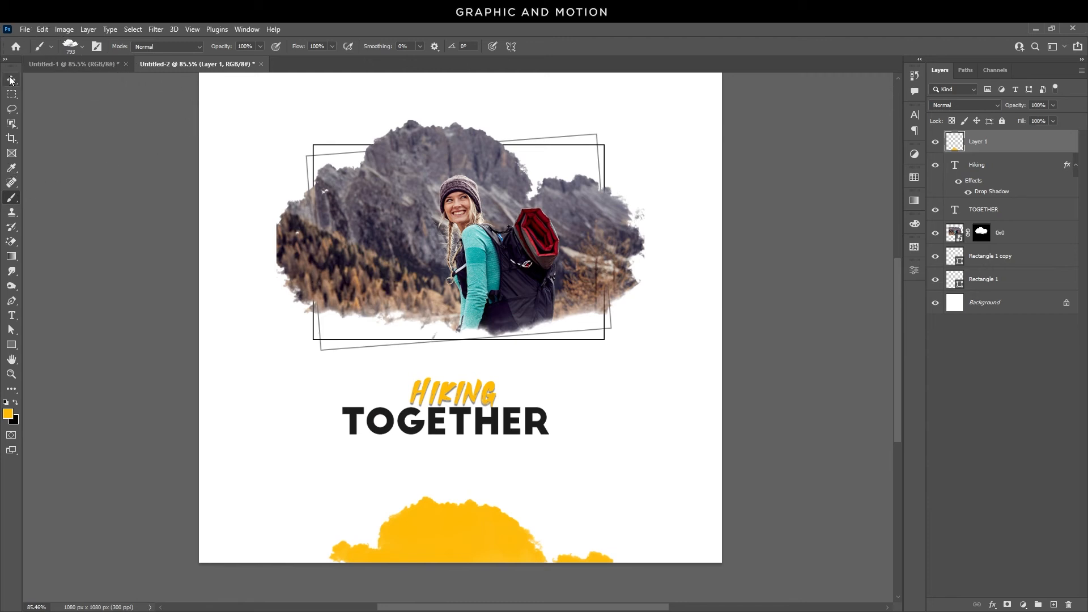
key("v")
key("ctrl+0")
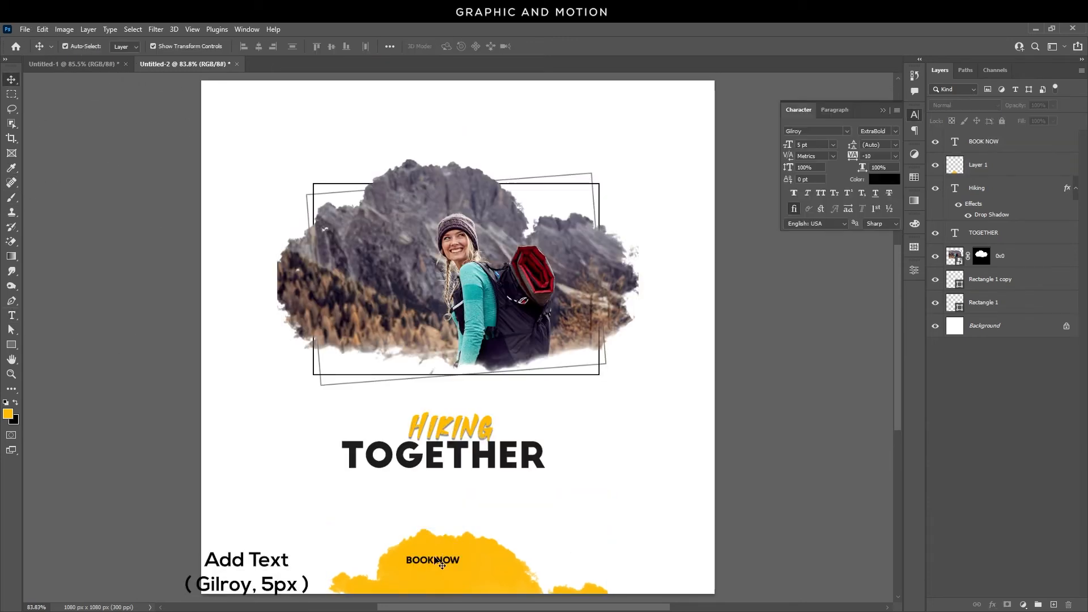
left_click_drag(456, 567, 465, 574)
double_click(465, 572)
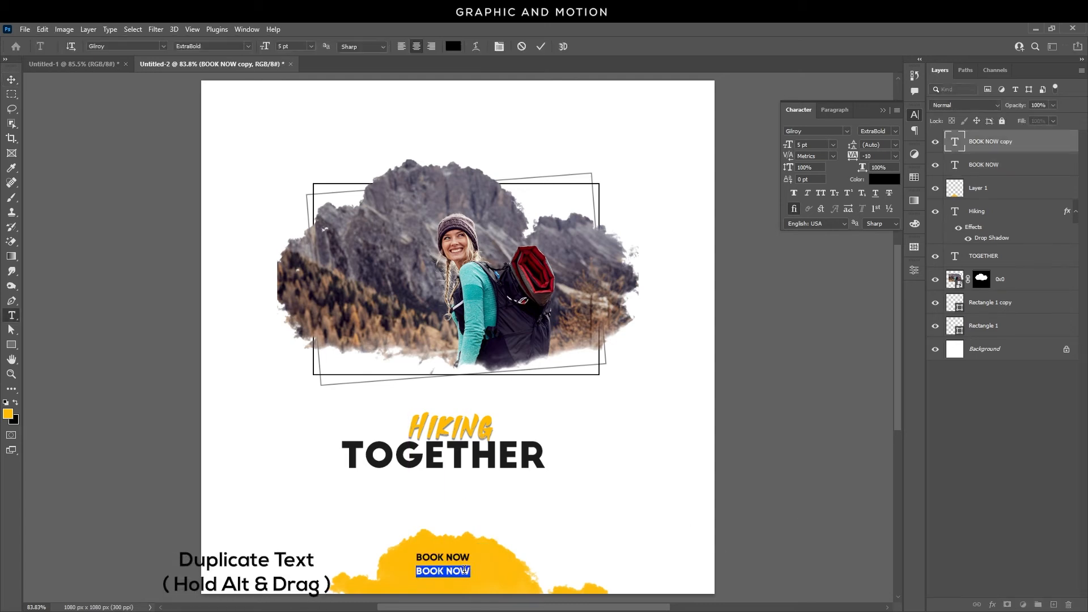
type("www.")
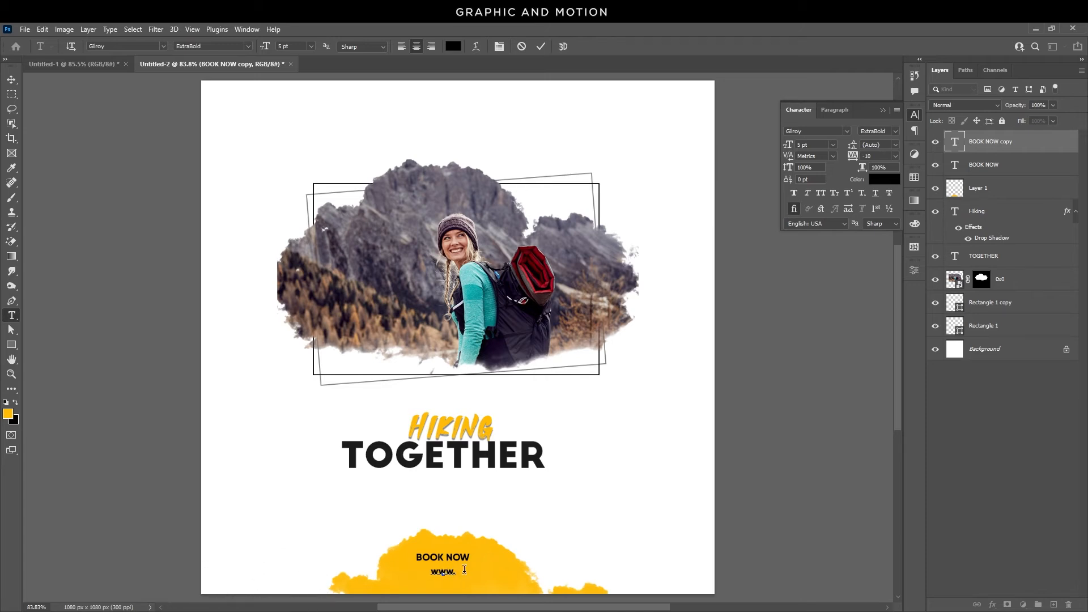
type("graphicandmotion.com")
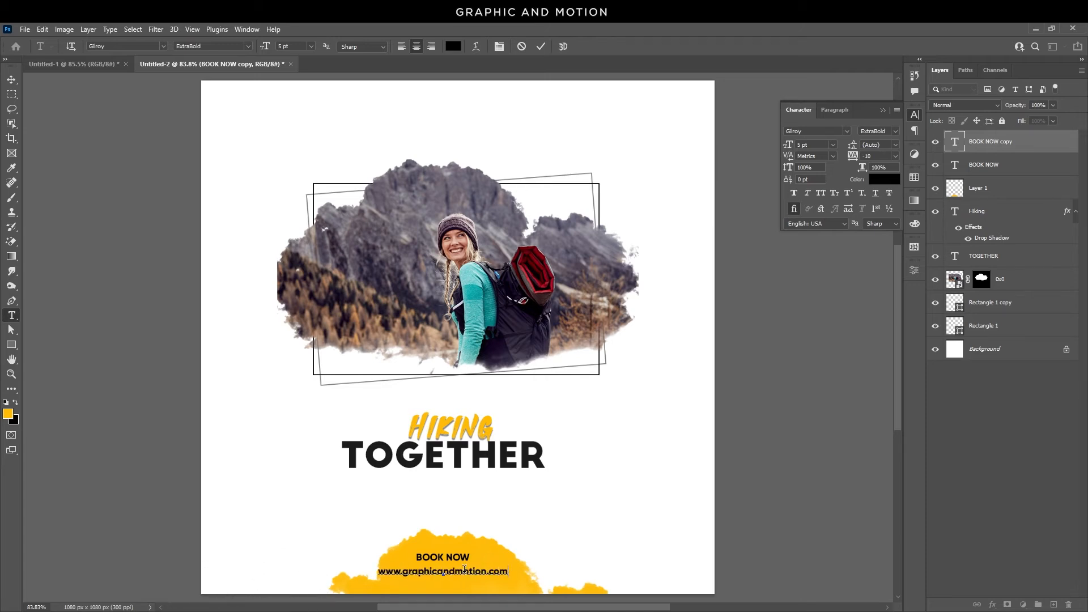
left_click(11, 79)
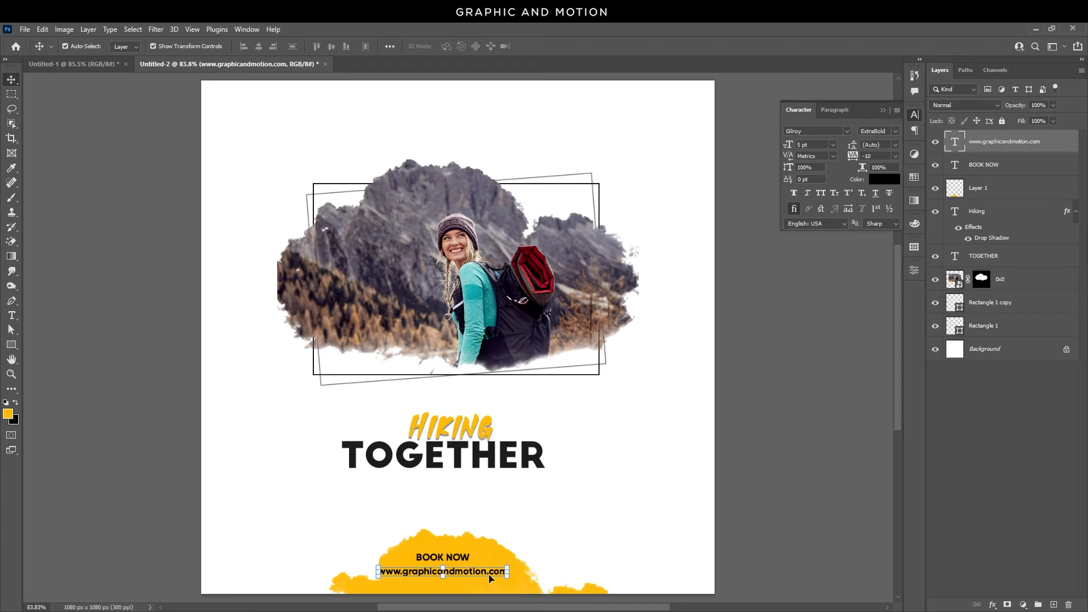
left_click_drag(496, 573, 476, 563)
left_click(771, 486)
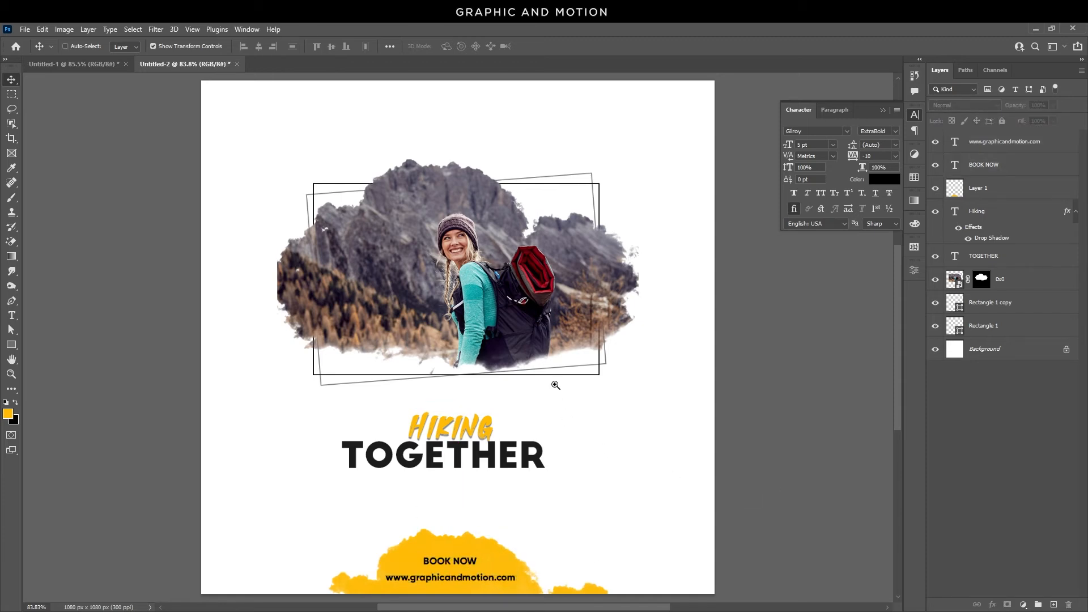
- Reselect the Sampled Brush 1 preset for the Brush tool and create a new layer above the website text
left_click_drag(555, 386, 517, 380)
left_click(11, 198)
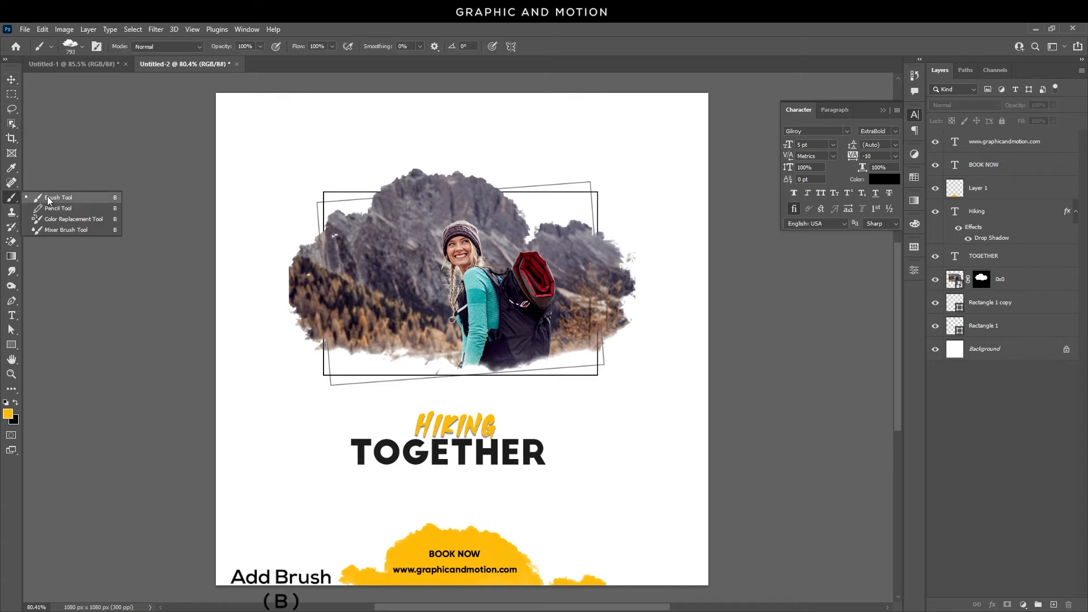
left_click(48, 198)
left_click(82, 48)
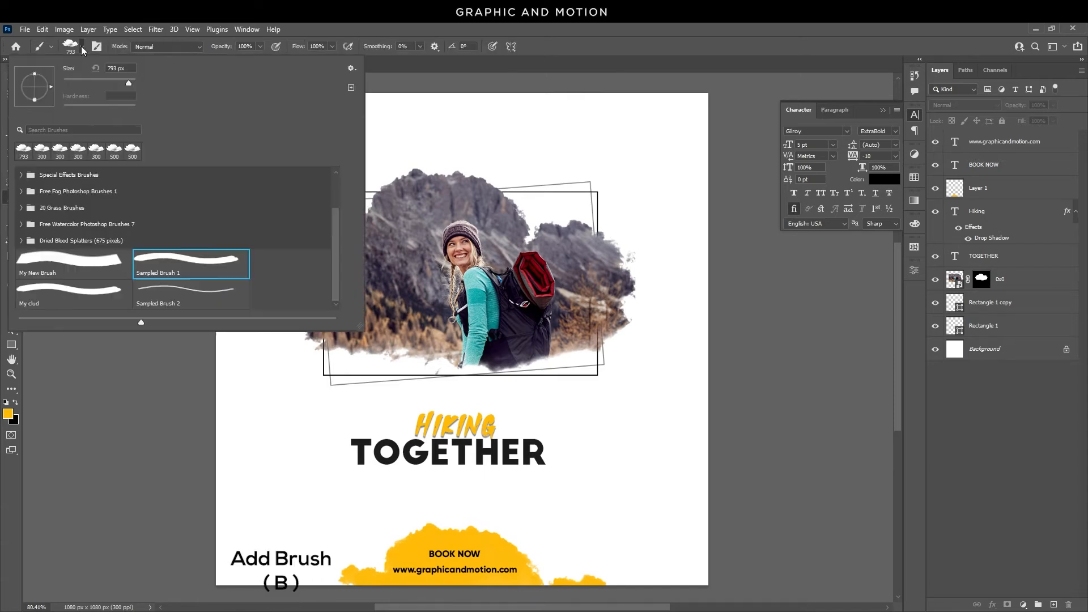
double_click(199, 265)
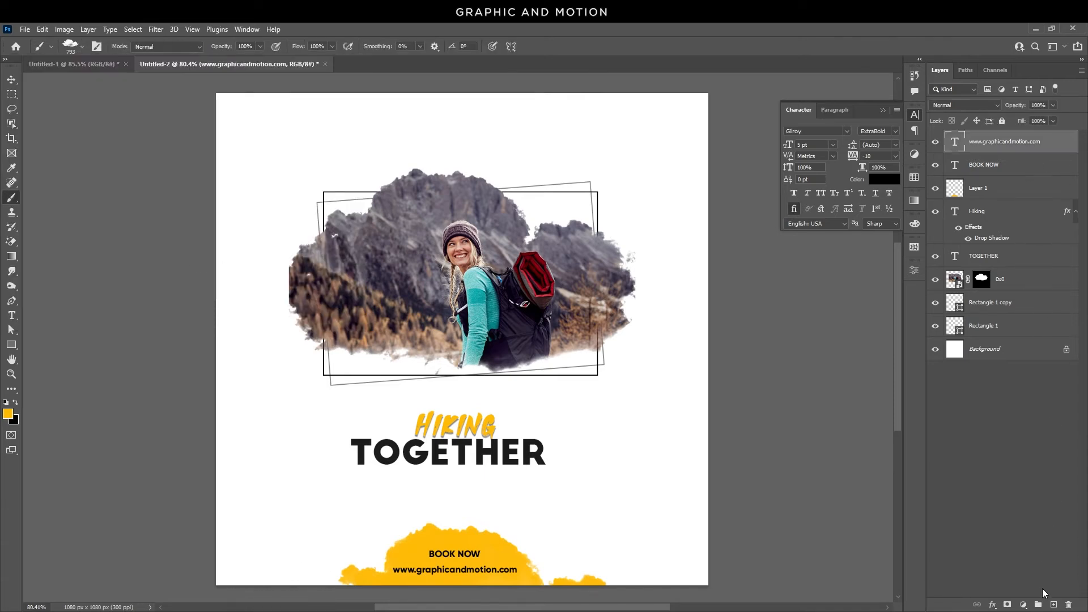
left_click(1053, 605)
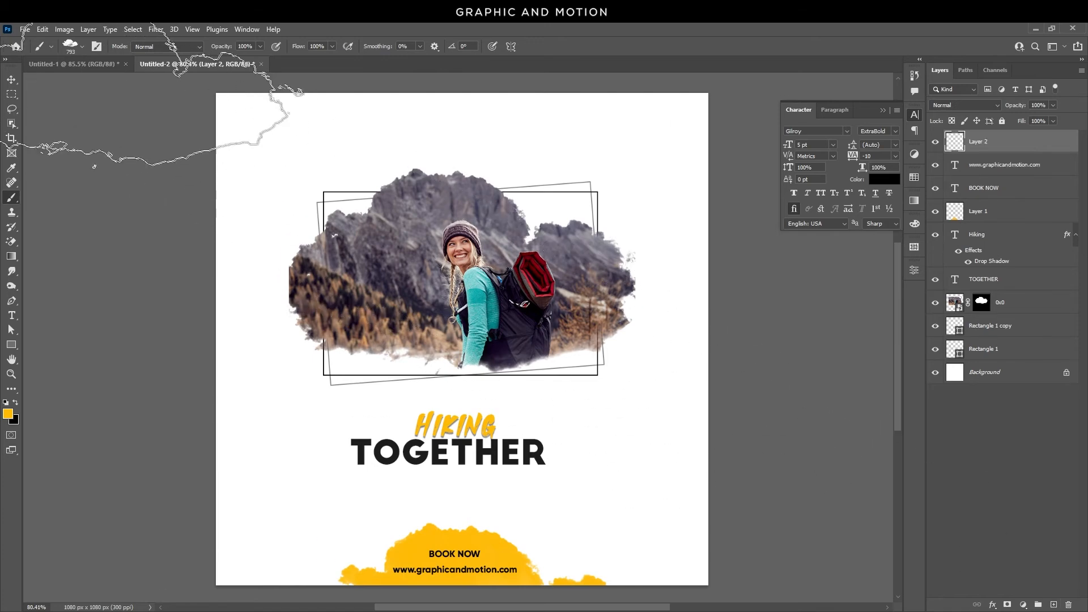
- Rotate the cloud brush tip to an angle of -130° so that it lies diagonally
left_click(83, 47)
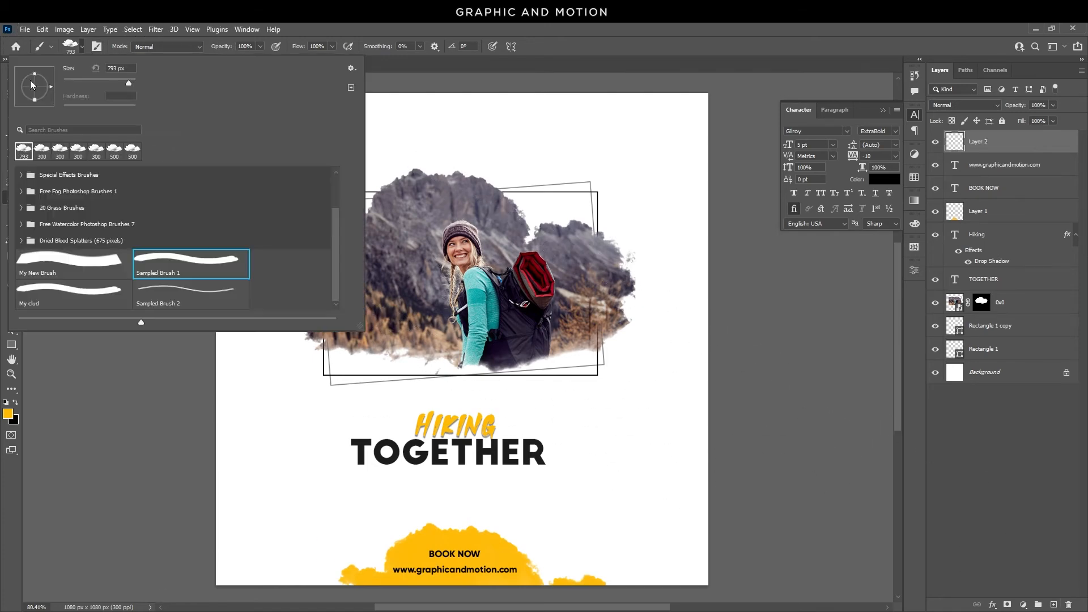
mouse_move(50, 89)
left_mouse_down()
mouse_move(29, 80)
mouse_move(72, 92)
left_mouse_up()
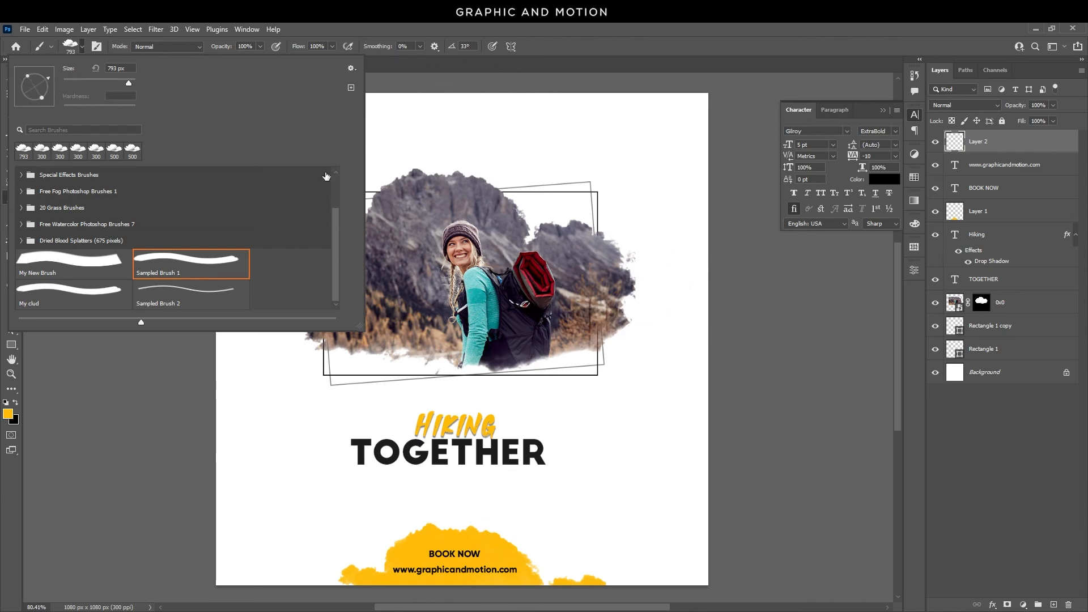
left_click_drag(45, 102, 26, 101)
left_click(78, 50)
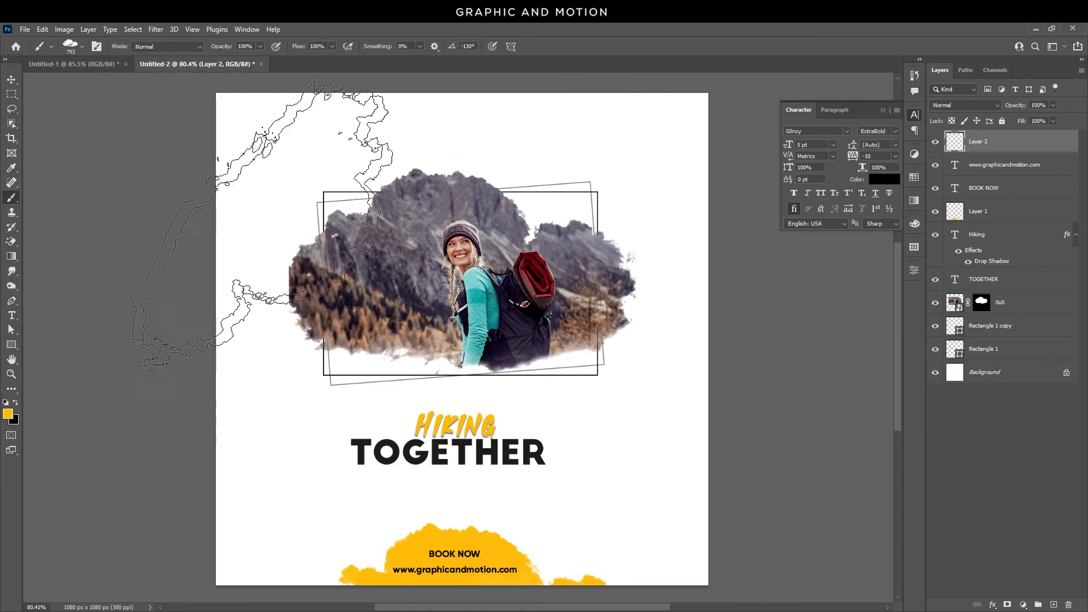
- Stamp one yellow cloud over the canvas's upper-left corner so that only its lower-right part falls on the page
left_click_drag(335, 256, 452, 386)
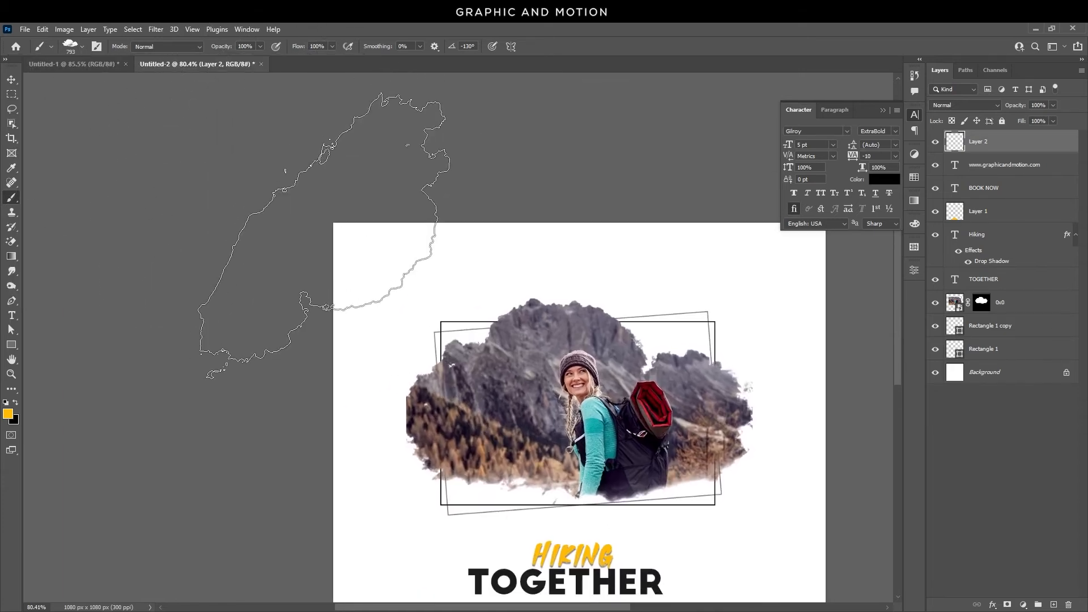
left_click(323, 235)
left_click_drag(287, 221, 252, 243)
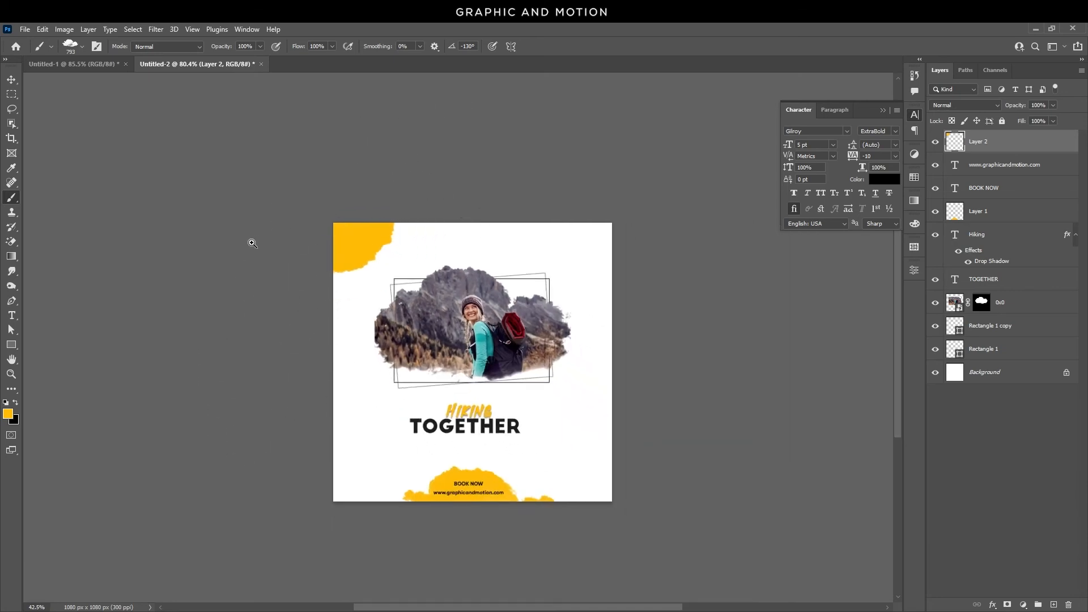
left_click_drag(544, 299, 583, 310)
- Duplicate the "BOOK NOW" text onto the yellow corner cloud and move the copy above Layer 2 in the layer order
left_click(13, 83)
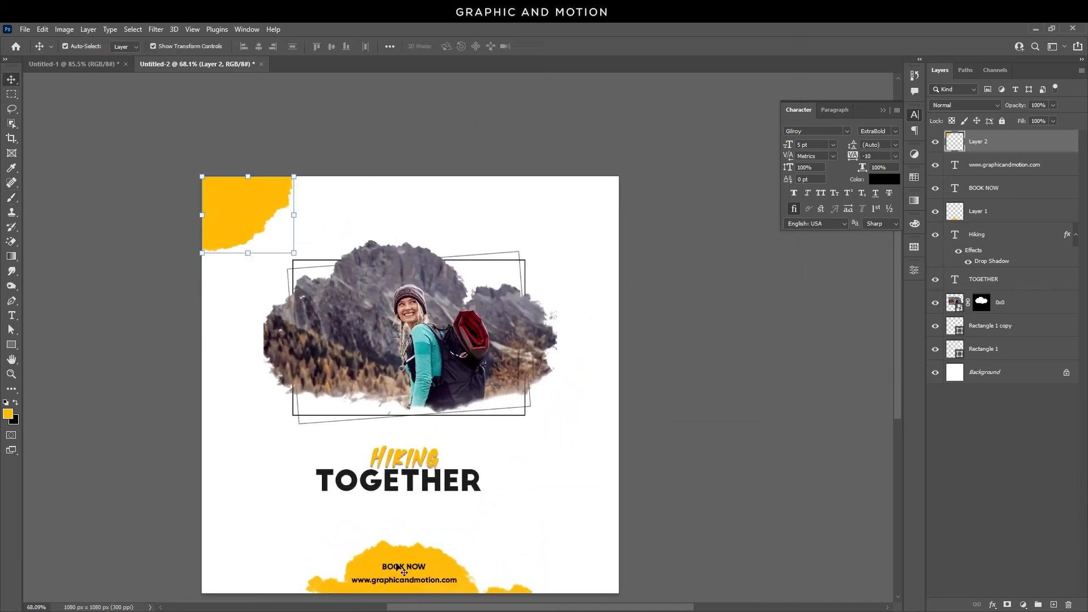
left_click_drag(421, 570, 253, 209)
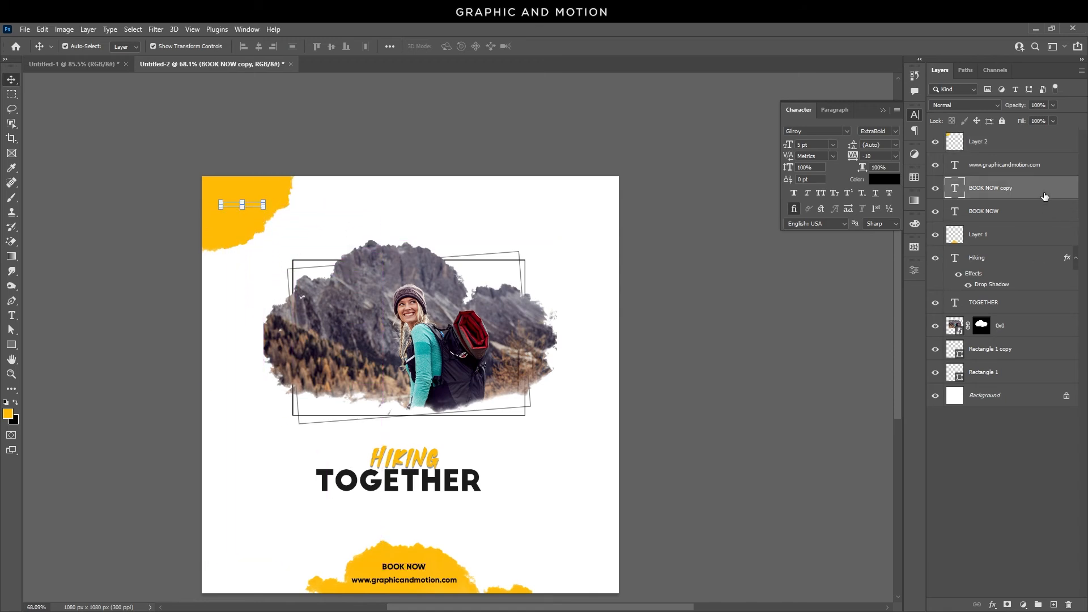
left_click_drag(1044, 193, 1041, 139)
left_click(284, 202)
- Change the copied text to "Your Logo Here" on two lines in faux italic all caps and position it on the corner cloud
double_click(242, 204)
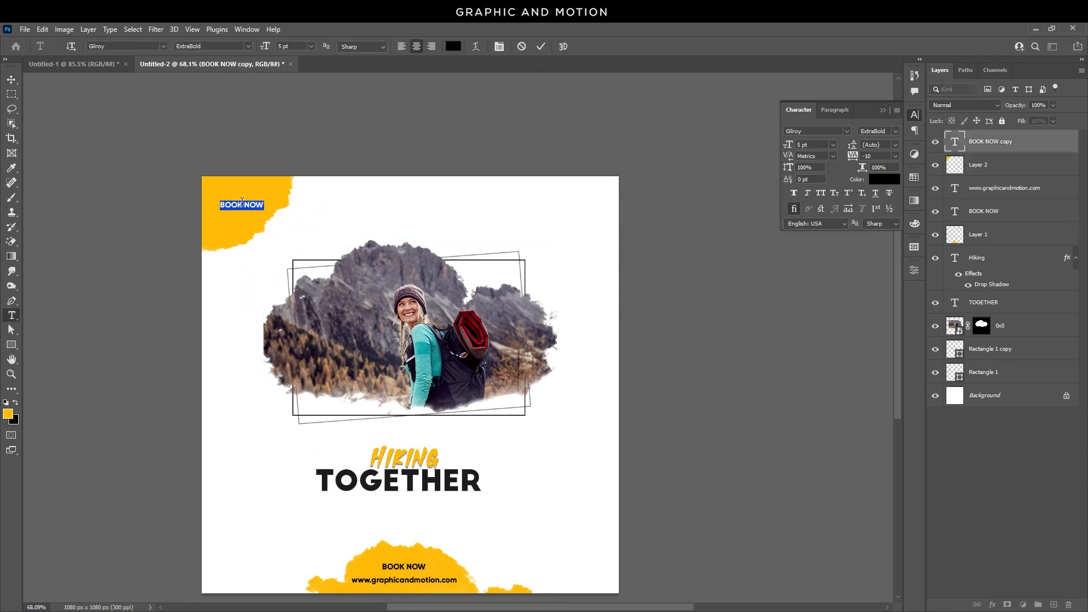
type("Your Logo")
key("ctrl+a")
left_click(808, 192)
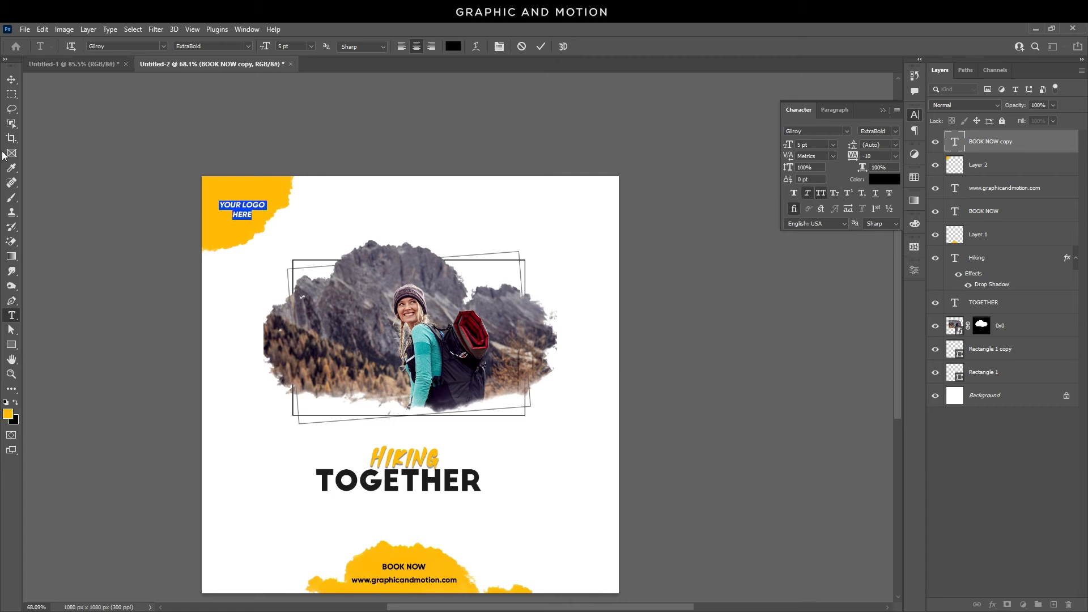
left_click(11, 79)
left_click_drag(257, 214, 255, 211)
- Add a Solid Color fill layer directly above the Background in light gray #ececec
left_click_drag(566, 366, 568, 330)
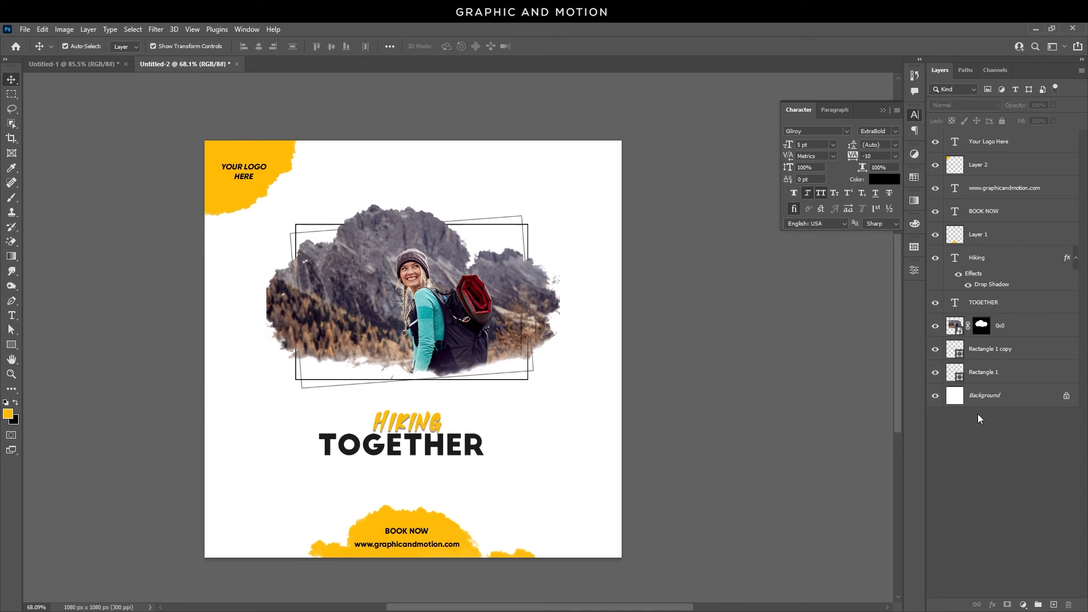
left_click(1009, 395)
left_click(1023, 604)
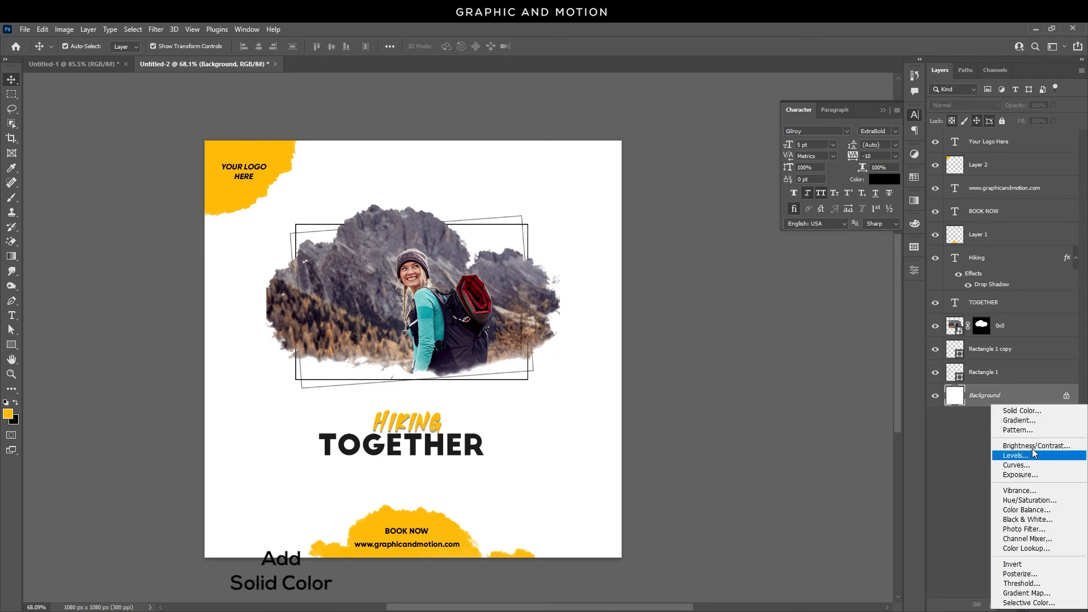
left_click(1018, 410)
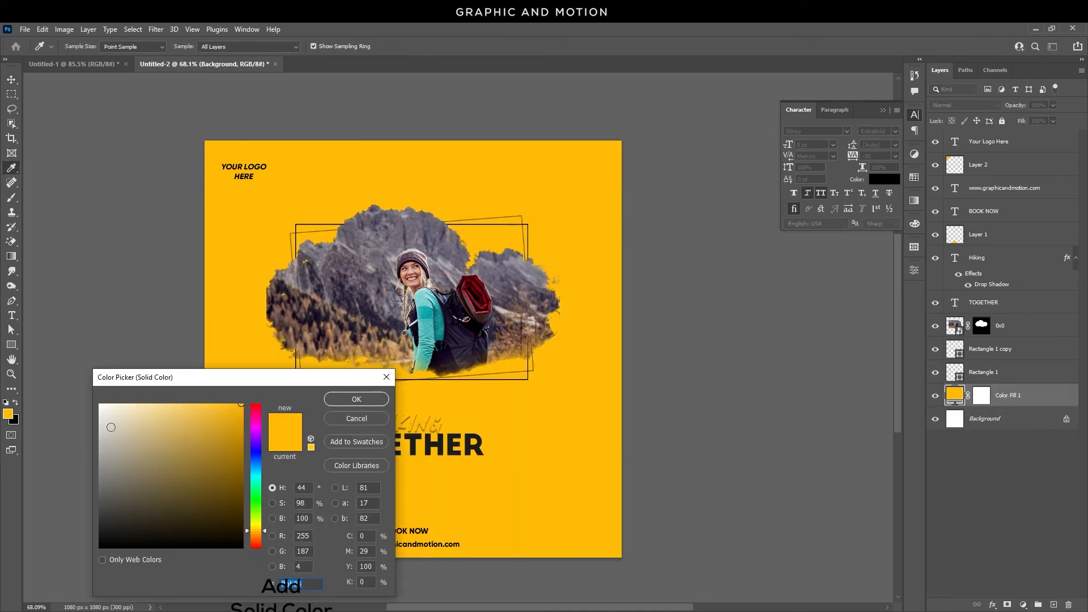
left_click_drag(111, 428, 96, 412)
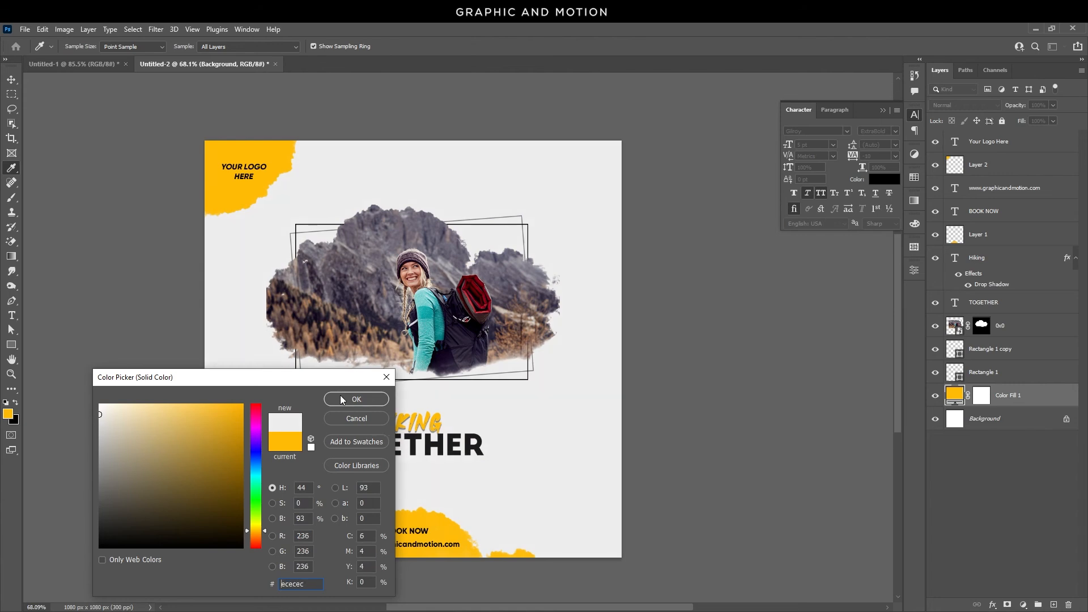
left_click(349, 399)
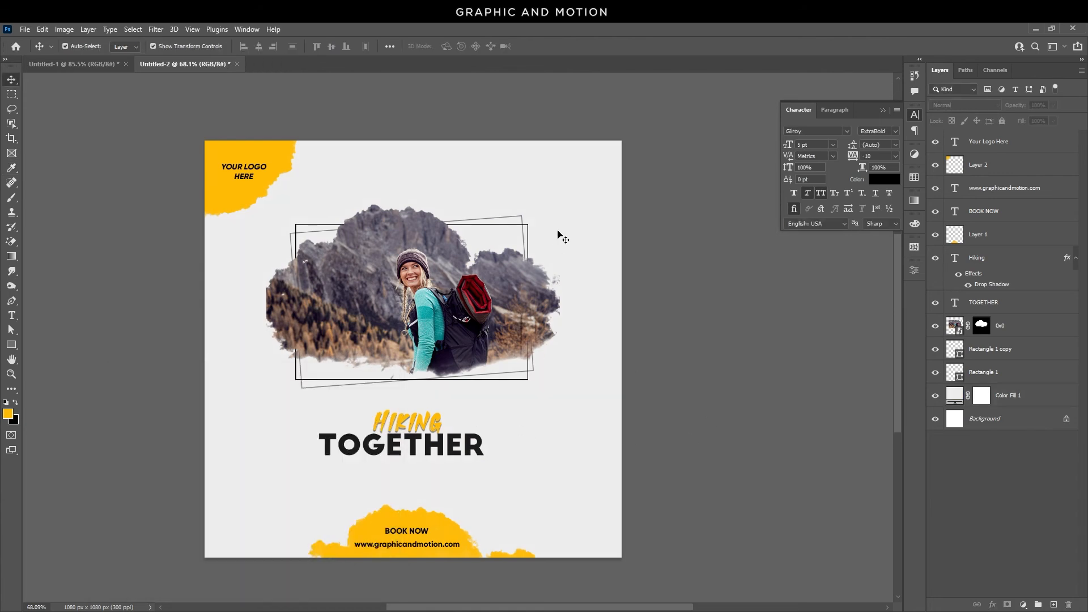
- Select the masked photo together with both frame rectangles, scale them to 112.30%, and move them slightly up the page
left_click_drag(569, 205, 416, 343)
left_click_drag(718, 202, 244, 389)
key("ctrl+t")
left_click_drag(564, 406, 581, 411)
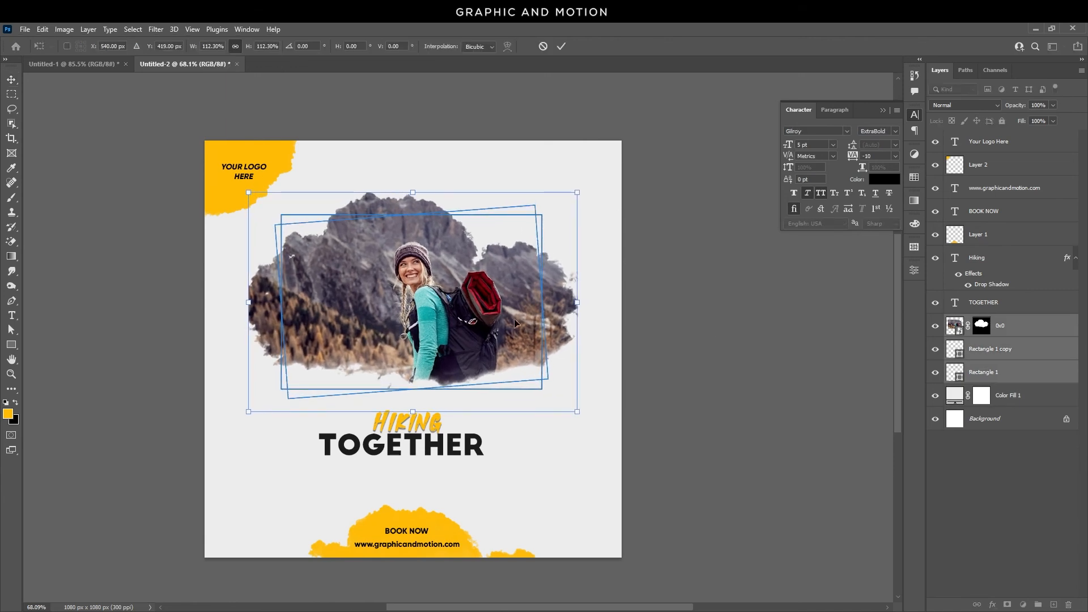
key("Return")
left_click_drag(510, 340, 515, 321)
- Move the "Hiking" and "TOGETHER" title texts up together, closer to the photo frames
left_click(441, 429)
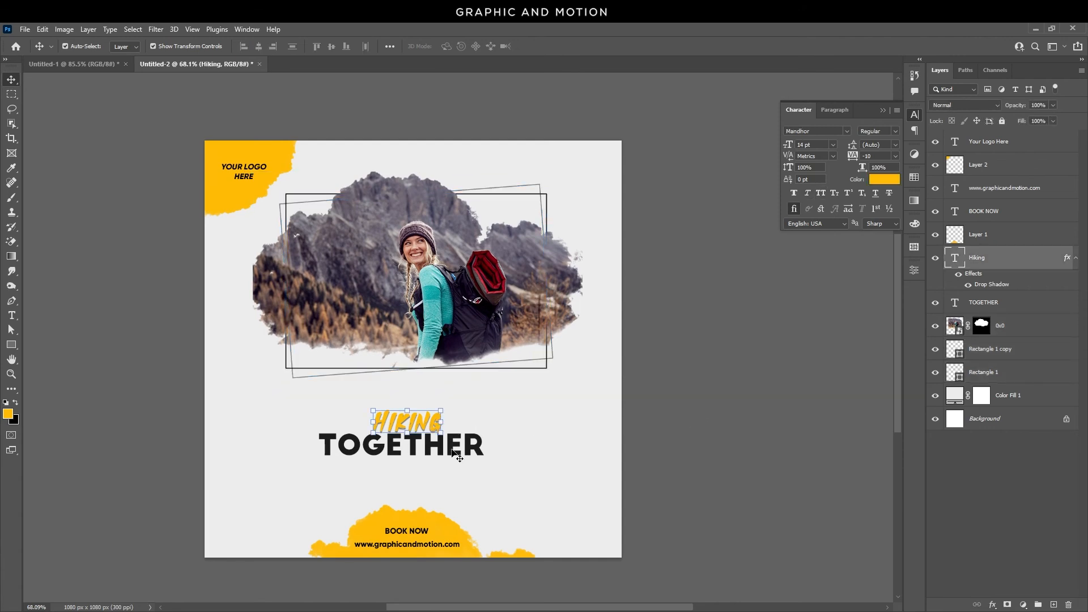
left_click(453, 451, "shift")
left_click_drag(453, 451, 453, 426)
left_click(126, 364)
- Set the Type tool to Gilroy Light at 5 pt with a near-black text color
key("t")
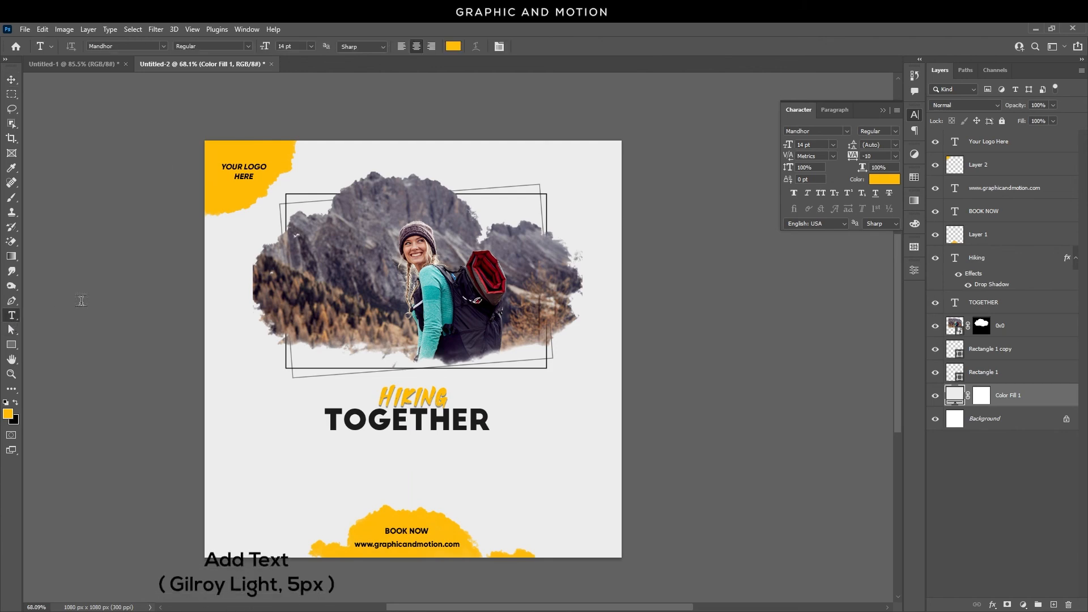
left_click(126, 45)
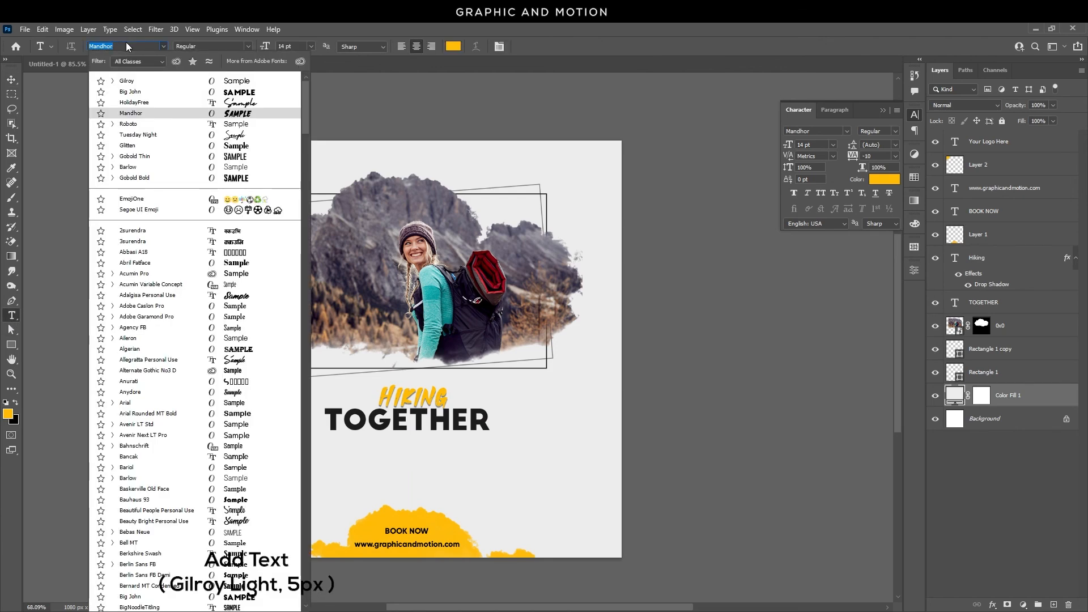
type("Gilroy")
key("Return")
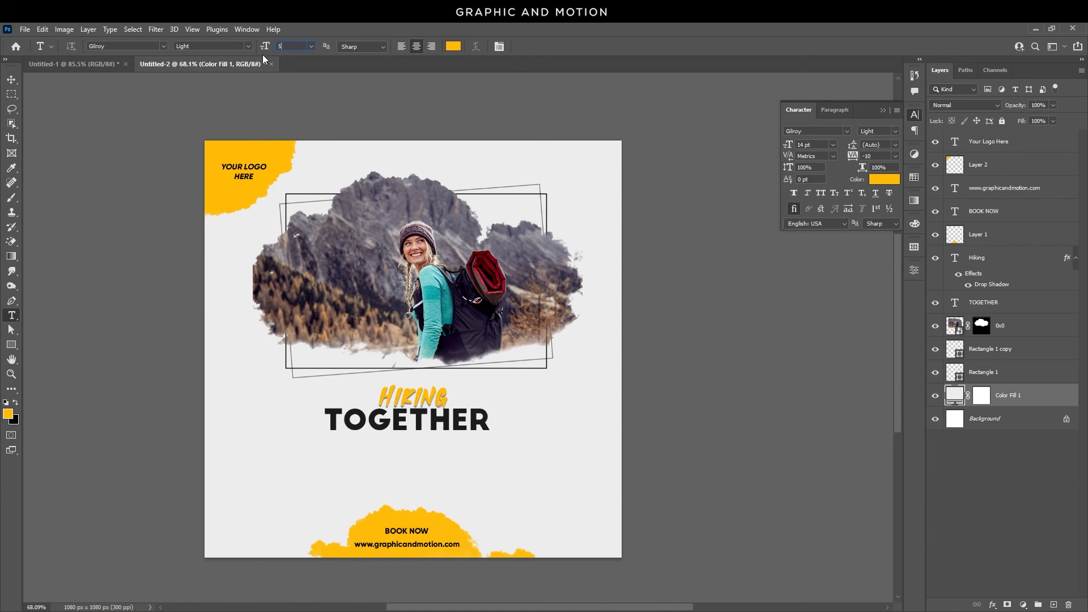
left_click(454, 47)
left_click_drag(112, 513, 72, 542)
left_click(356, 398)
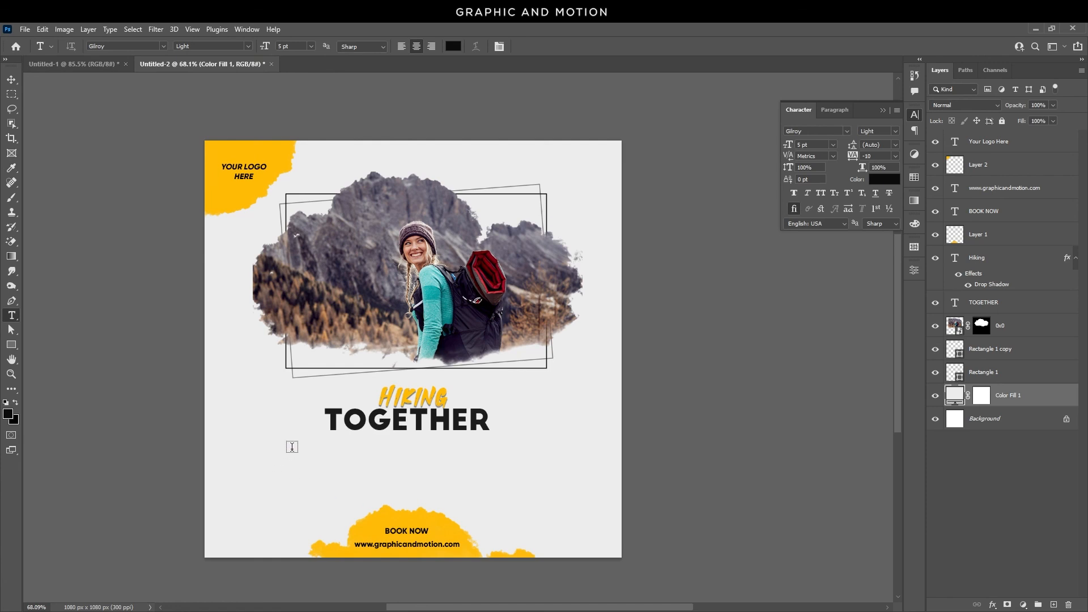
- Add a three-line Lorem ipsum paragraph between the title and the bottom cloud, center it on the page, and collapse the character settings
left_click_drag(297, 459, 529, 487)
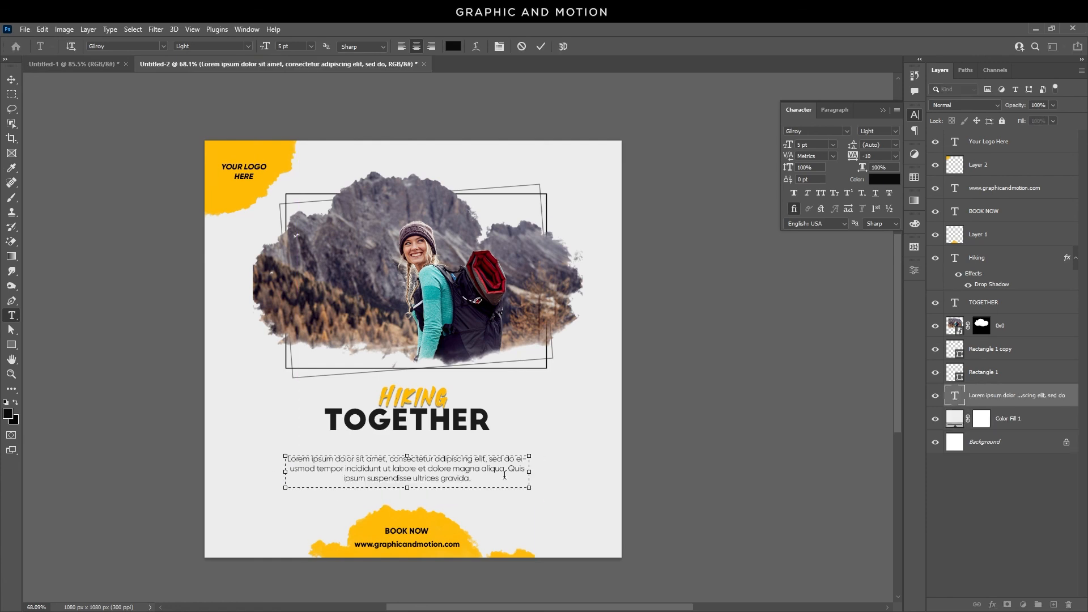
left_click(11, 80)
left_click_drag(516, 472, 523, 472)
left_click(667, 496)
left_click(882, 110)
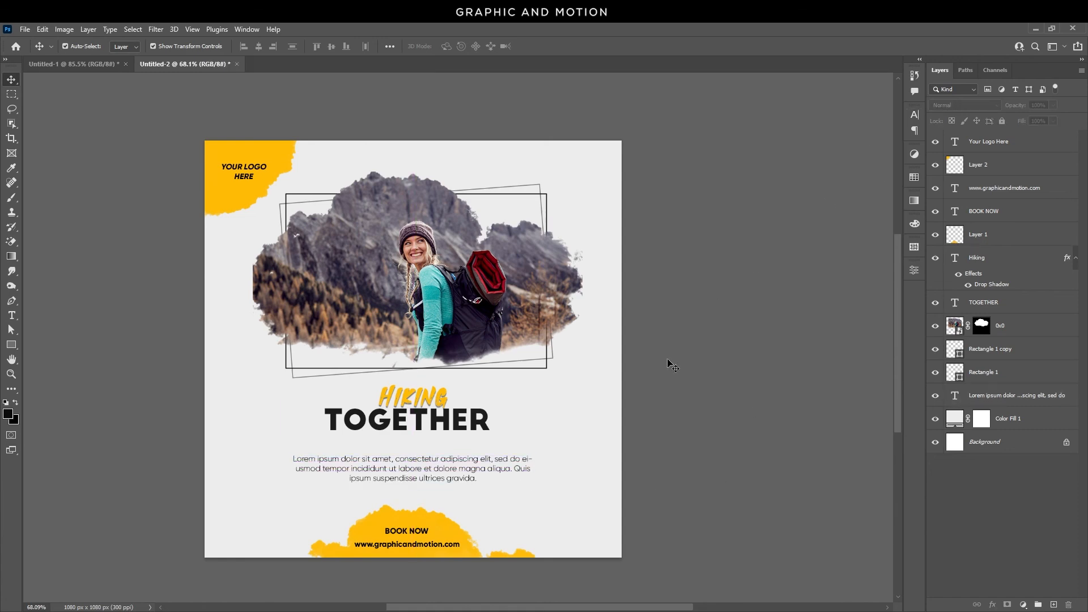